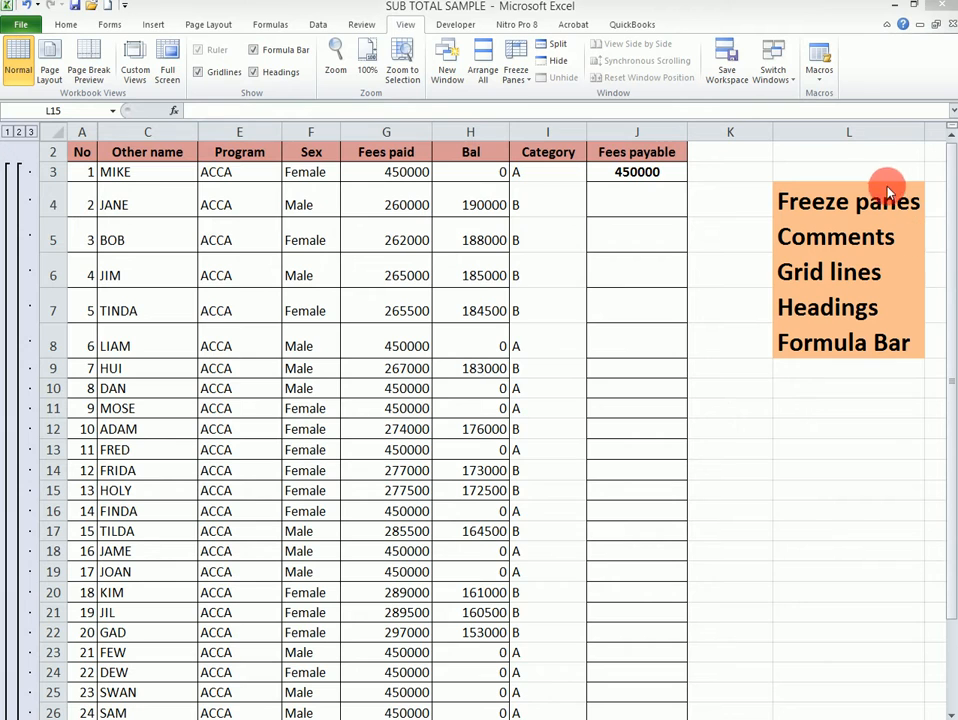
Review the list of topics beside the table, from Freeze panes down to Formula Bar
{"action": "left_click", "coordinate": [895, 192]}
{"action": "left_click", "coordinate": [899, 197]}
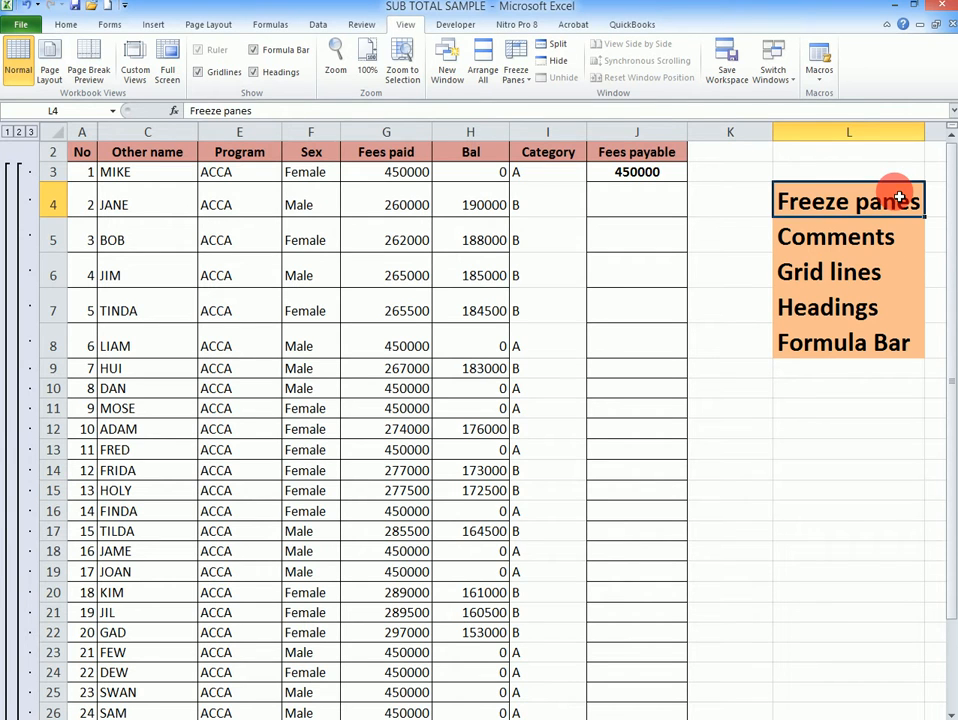
{"action": "left_click", "coordinate": [834, 240]}
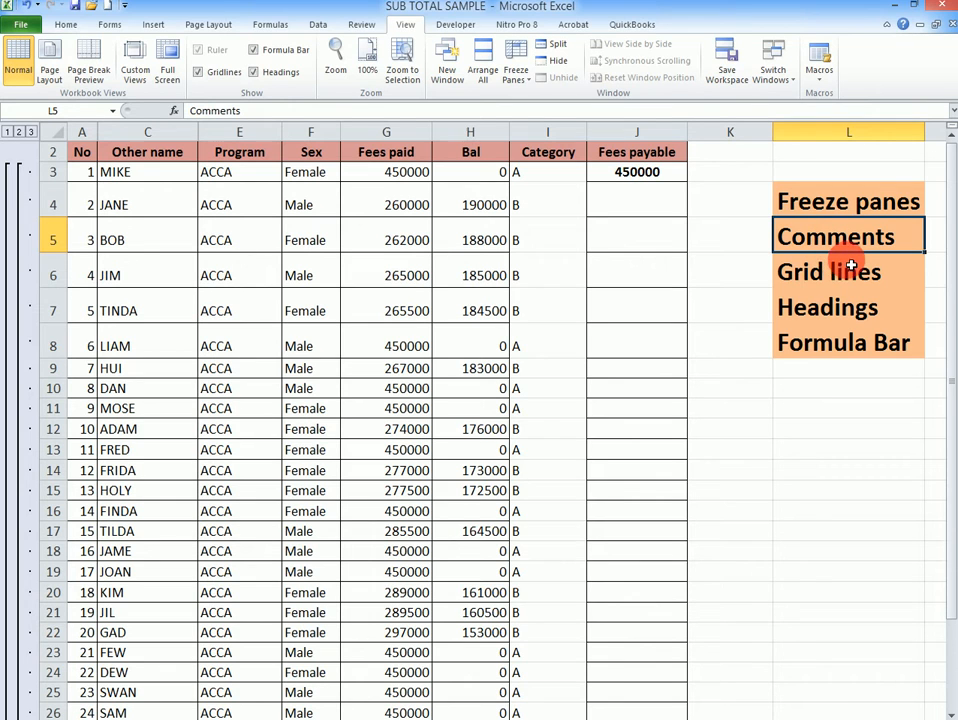
{"action": "left_click", "coordinate": [839, 278]}
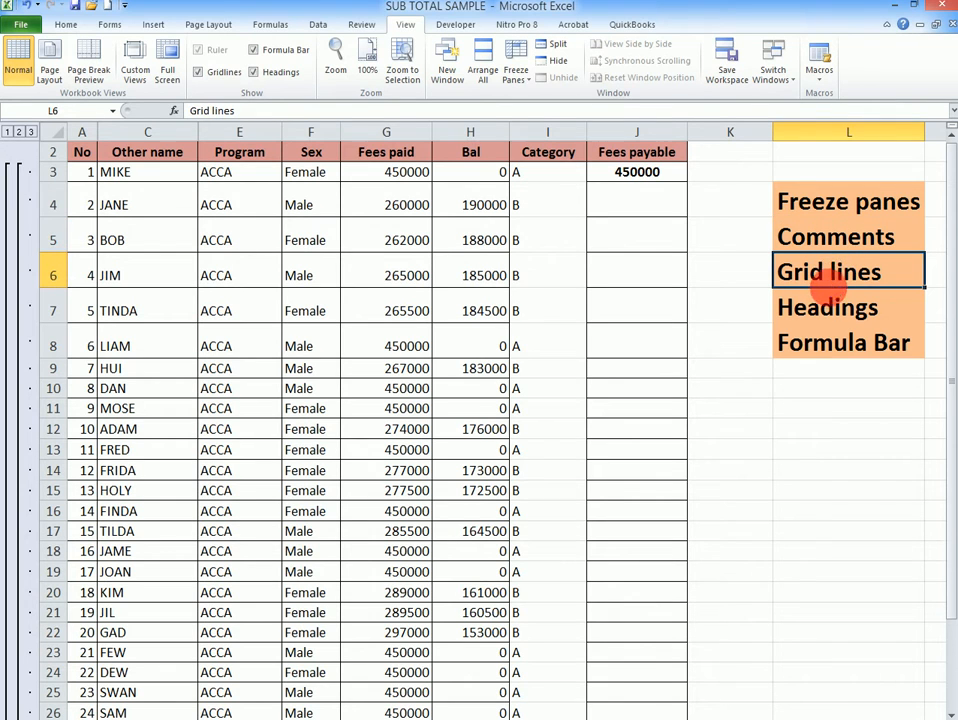
{"action": "left_click", "coordinate": [831, 305]}
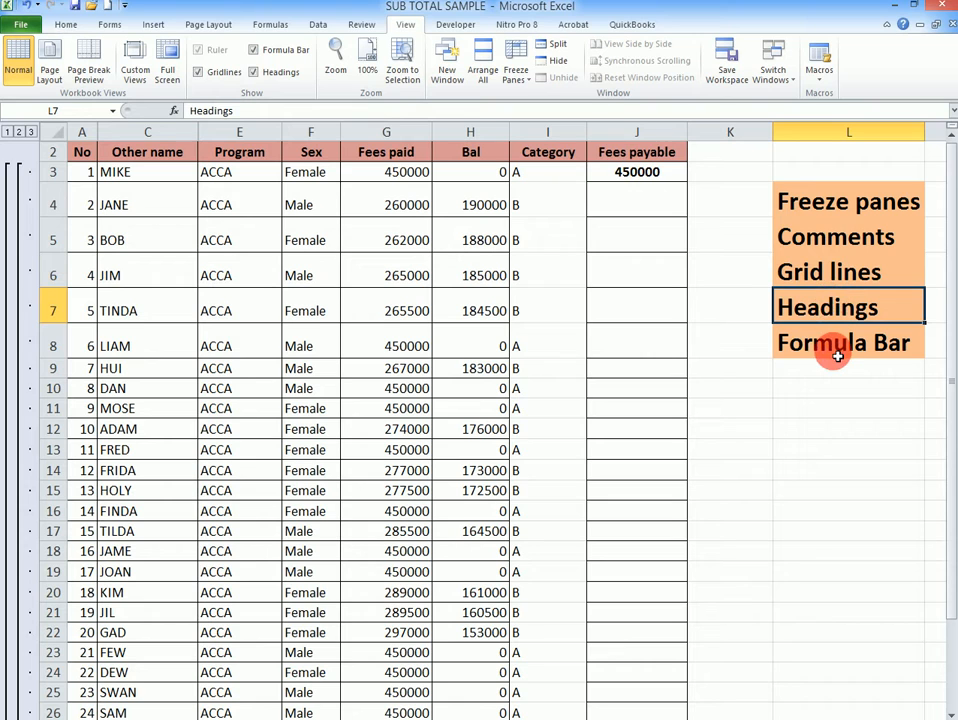
{"action": "left_click", "coordinate": [838, 352]}
{"action": "left_click", "coordinate": [865, 200]}
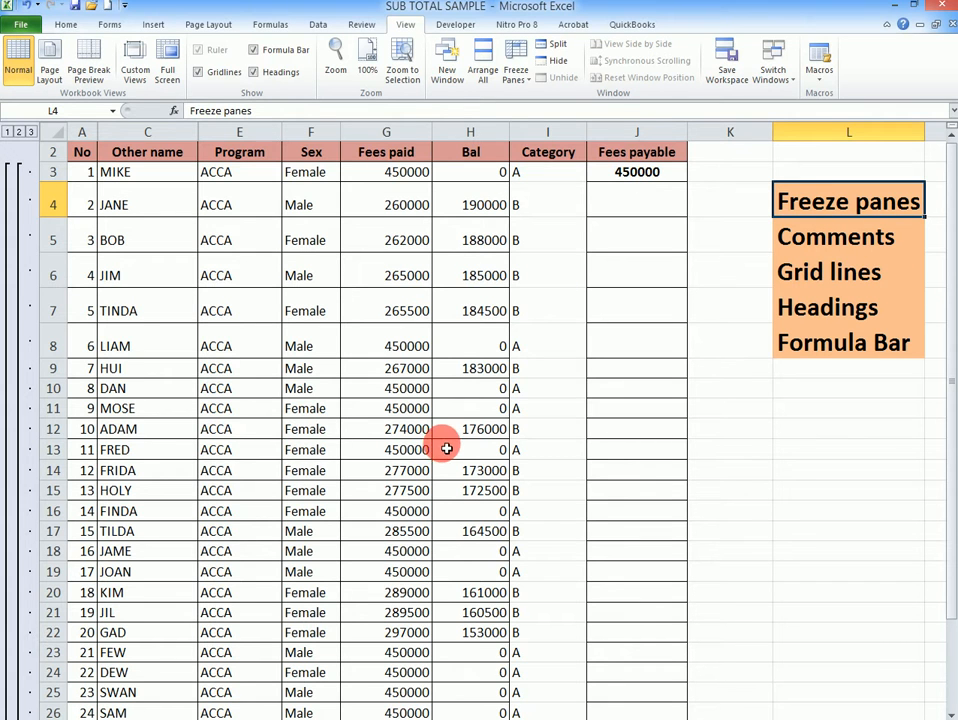
Expand the collapsed ATC Total group below the ACCA records to show its individual student rows
{"action": "left_click", "coordinate": [396, 285]}
{"action": "scroll", "coordinate": [395, 290], "scroll_direction": "down", "scroll_amount": 11}
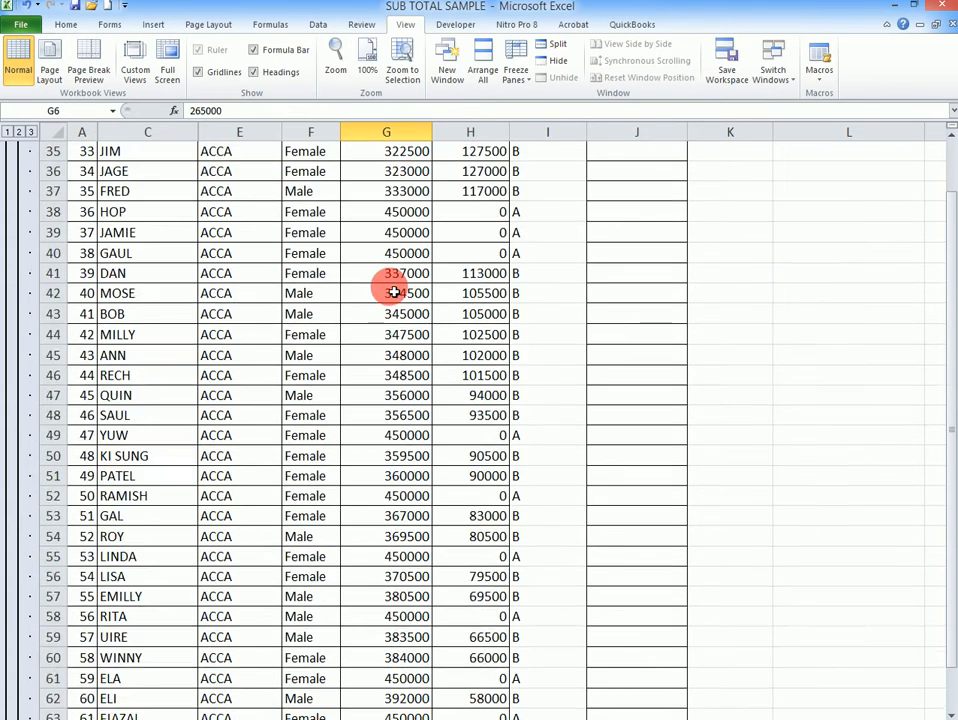
{"action": "scroll", "coordinate": [395, 290], "scroll_direction": "down", "scroll_amount": 14}
{"action": "scroll", "coordinate": [396, 300], "scroll_direction": "up", "scroll_amount": 11}
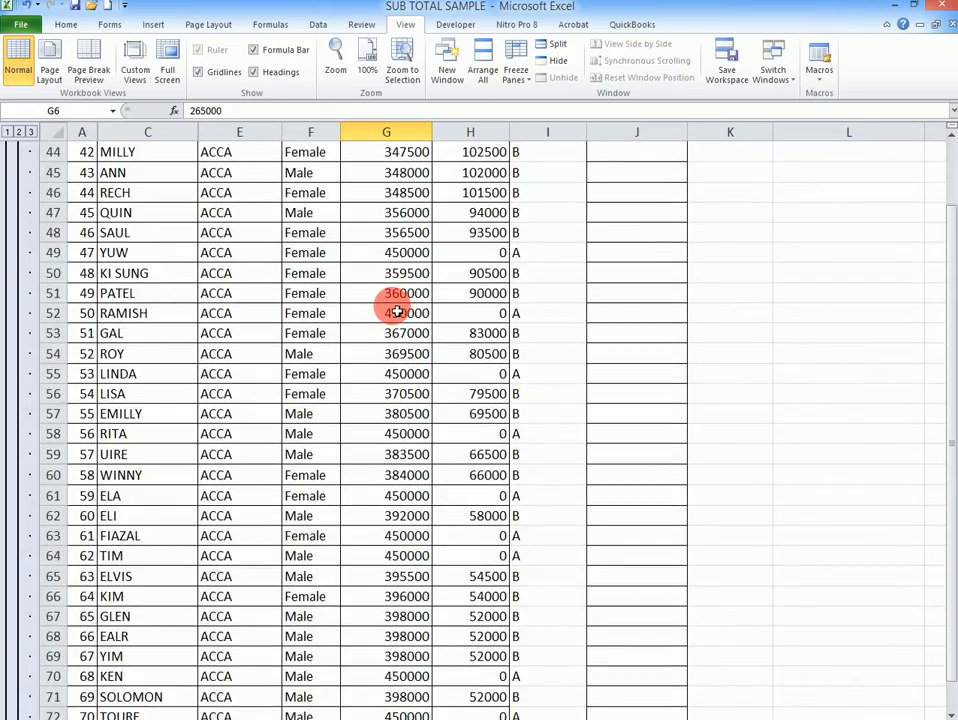
{"action": "scroll", "coordinate": [396, 312], "scroll_direction": "down", "scroll_amount": 11}
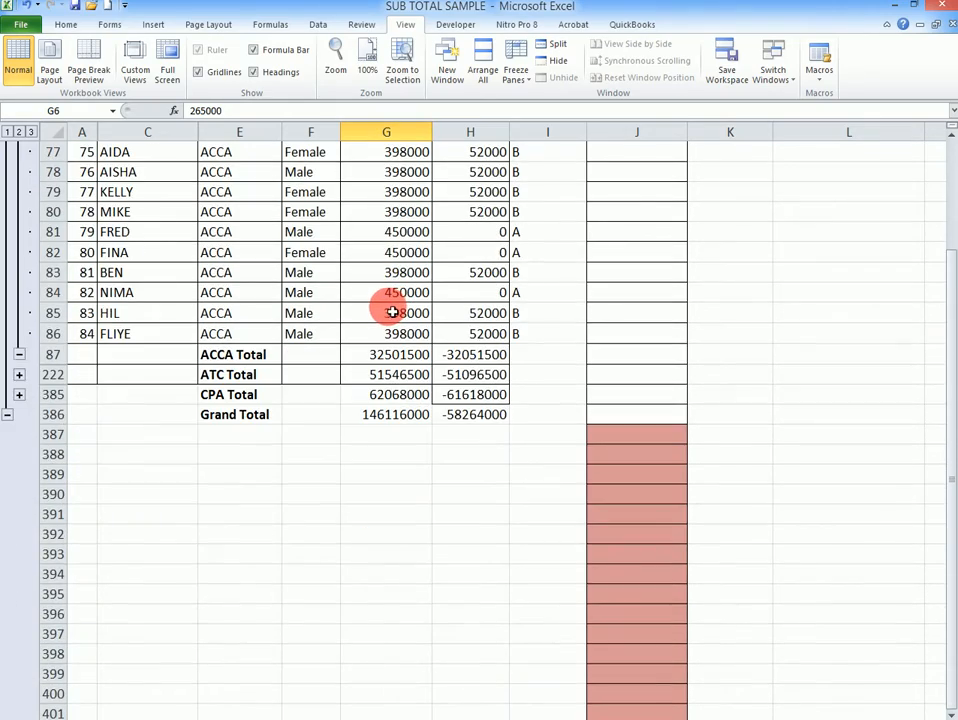
{"action": "scroll", "coordinate": [392, 312], "scroll_direction": "up", "scroll_amount": 13}
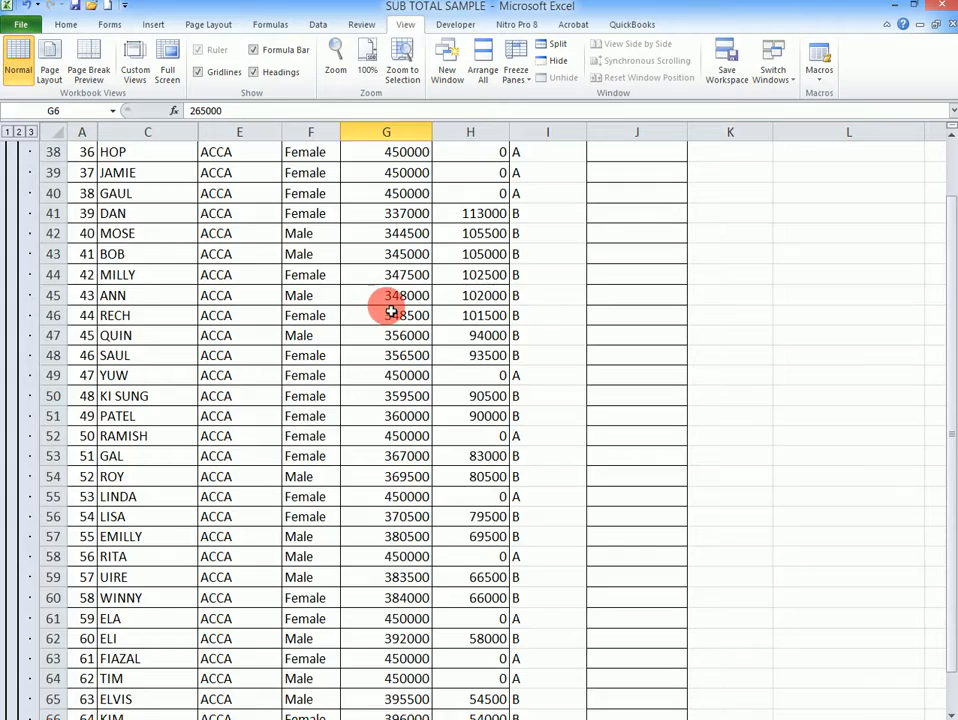
{"action": "scroll", "coordinate": [380, 313], "scroll_direction": "up", "scroll_amount": 1}
{"action": "scroll", "coordinate": [342, 314], "scroll_direction": "down", "scroll_amount": 15}
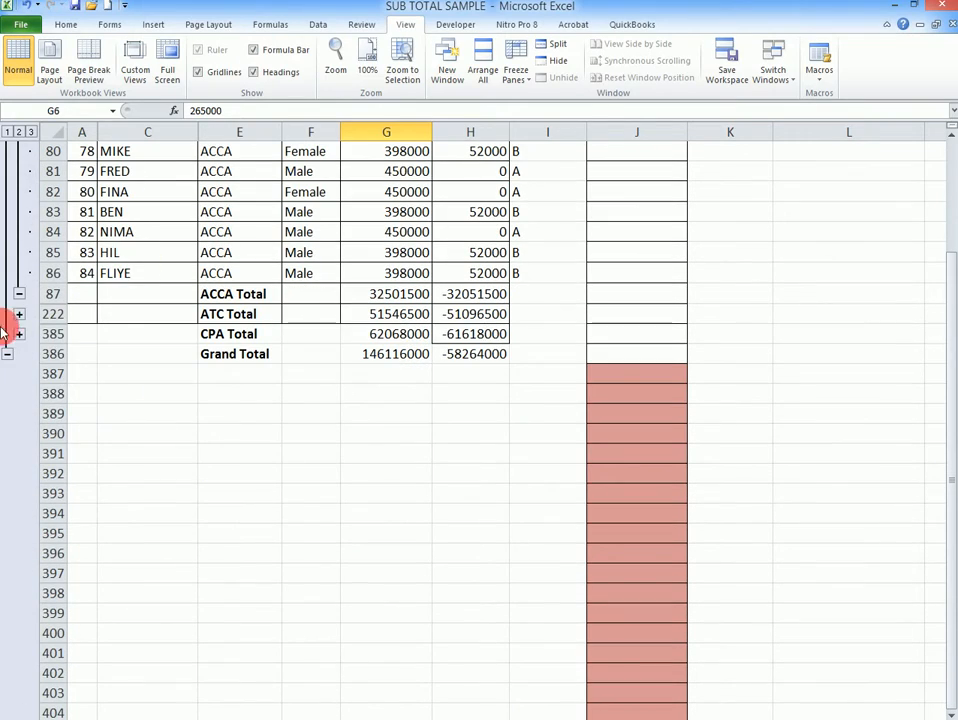
{"action": "left_click", "coordinate": [20, 318]}
Examine the ATC and ACCA records further down the sheet, comparing the unlabelled amounts with the column headings in row 2
{"action": "scroll", "coordinate": [374, 524], "scroll_direction": "down", "scroll_amount": 8}
{"action": "scroll", "coordinate": [372, 515], "scroll_direction": "up", "scroll_amount": 12}
{"action": "scroll", "coordinate": [348, 493], "scroll_direction": "up", "scroll_amount": 20}
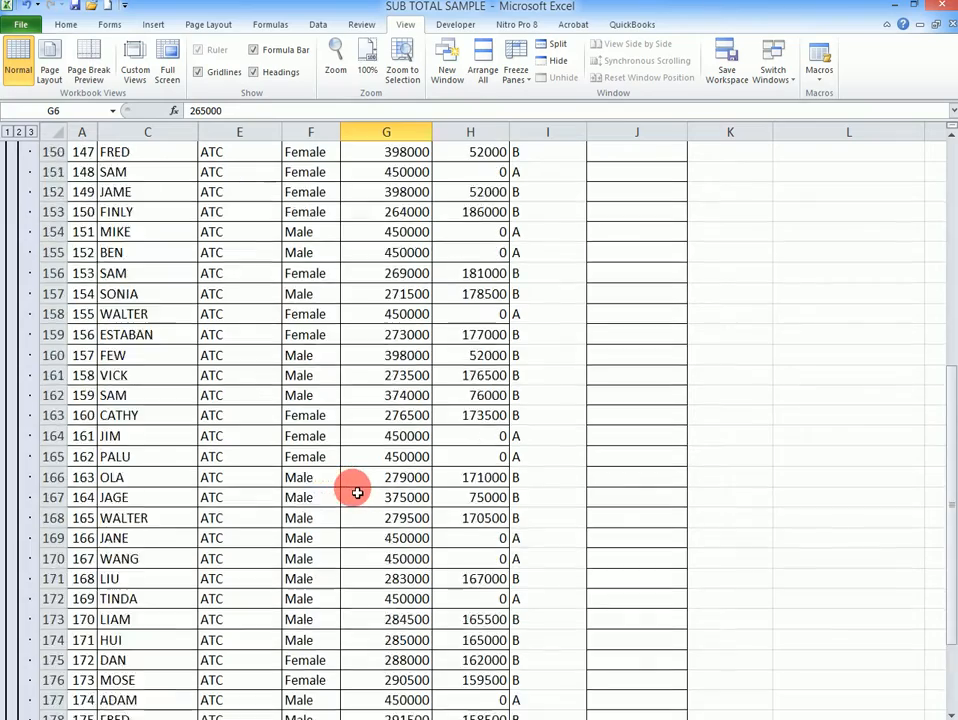
{"action": "scroll", "coordinate": [398, 502], "scroll_direction": "up", "scroll_amount": 10}
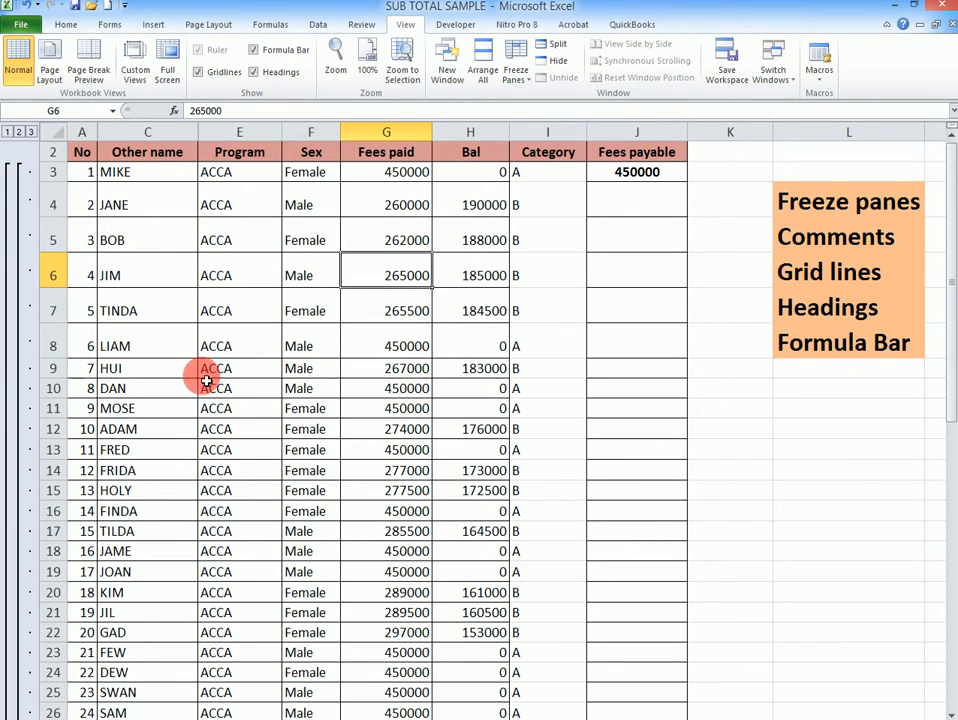
{"action": "scroll", "coordinate": [434, 306], "scroll_direction": "down", "scroll_amount": 16}
{"action": "scroll", "coordinate": [415, 333], "scroll_direction": "up", "scroll_amount": 16}
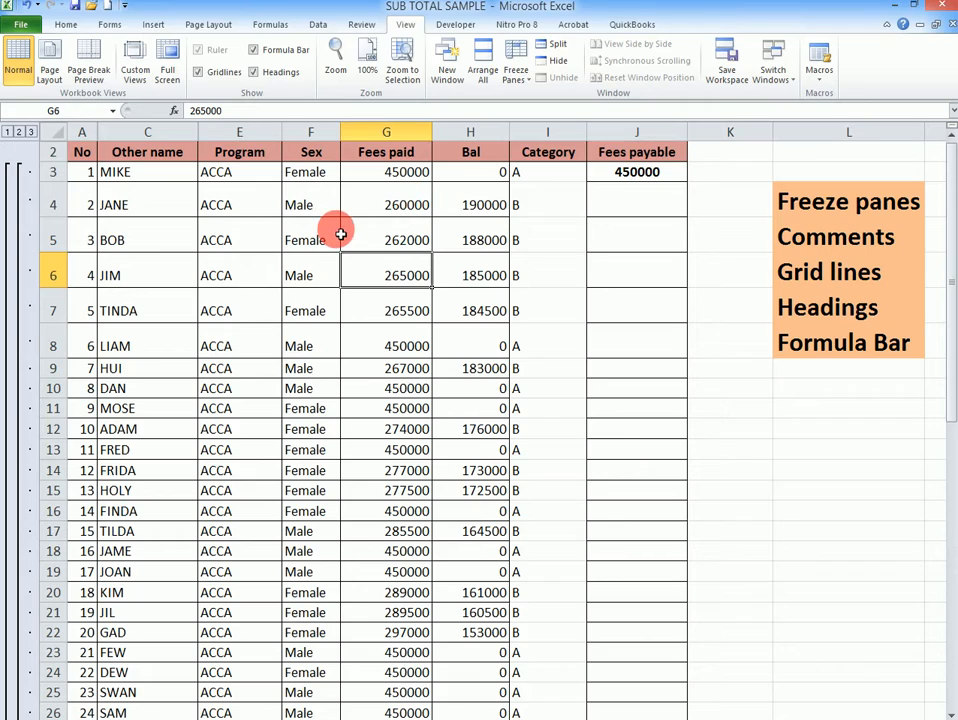
{"action": "scroll", "coordinate": [340, 228], "scroll_direction": "down", "scroll_amount": 20}
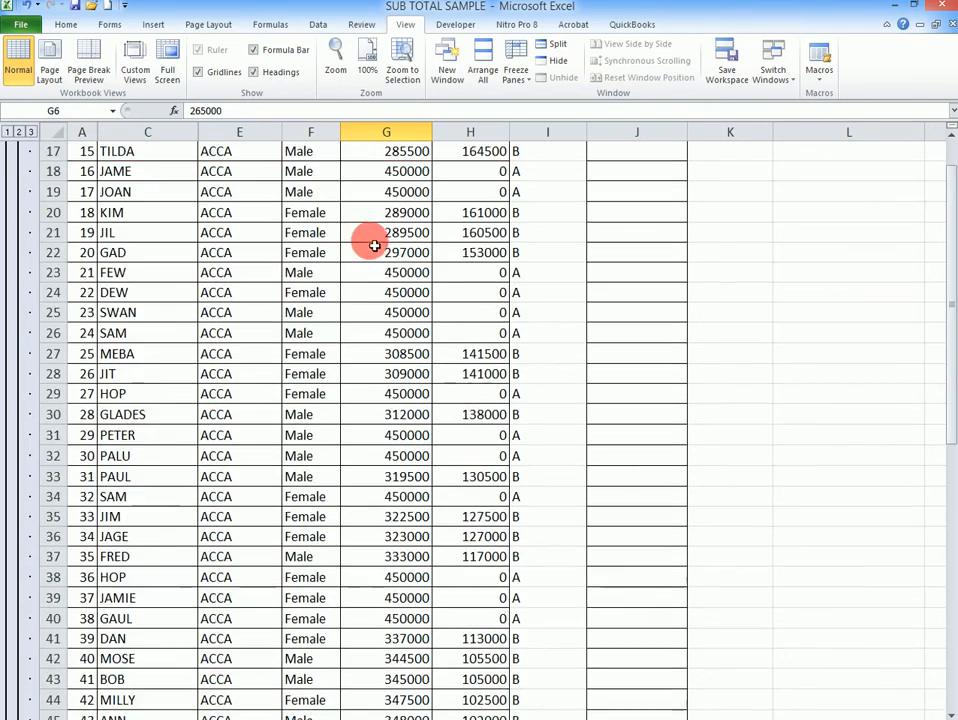
{"action": "scroll", "coordinate": [325, 533], "scroll_direction": "up", "scroll_amount": 20}
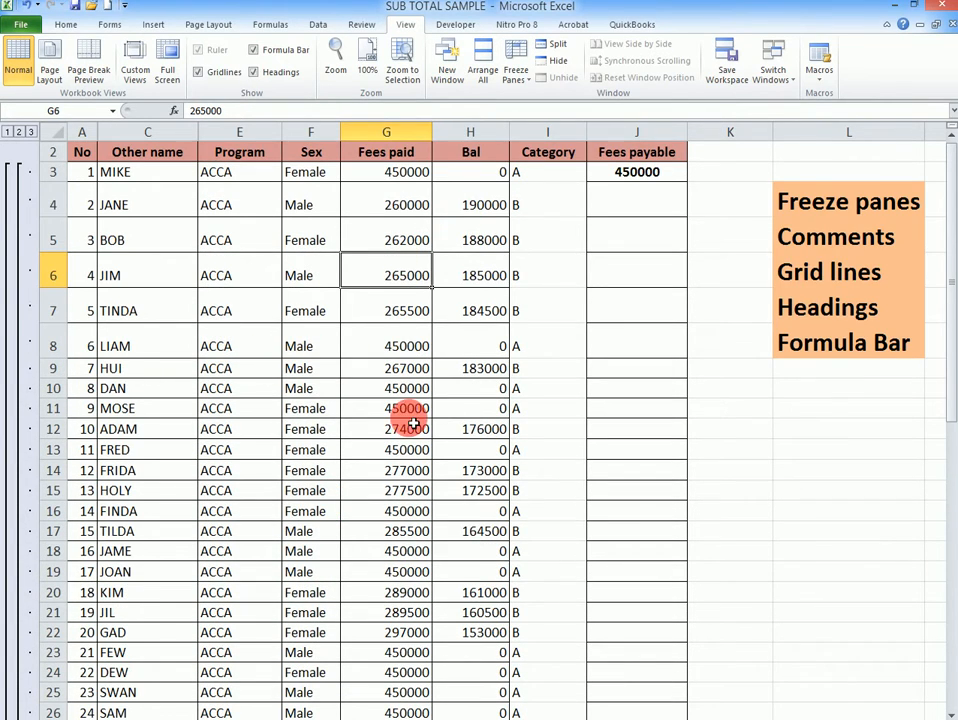
{"action": "scroll", "coordinate": [413, 415], "scroll_direction": "down", "scroll_amount": 12}
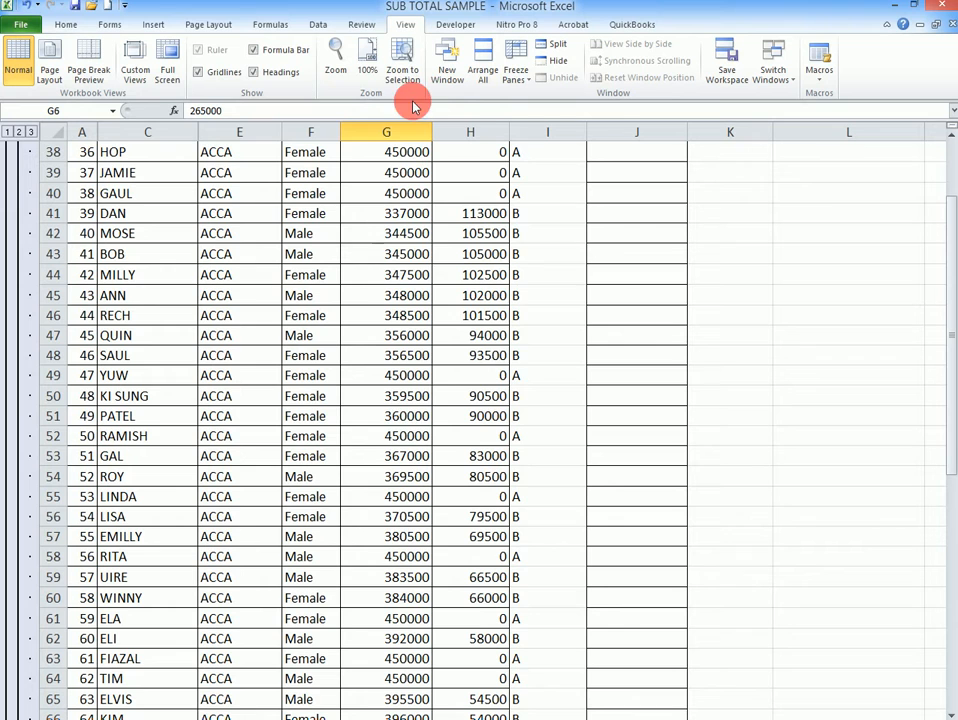
{"action": "left_click", "coordinate": [395, 414]}
{"action": "left_click", "coordinate": [439, 400]}
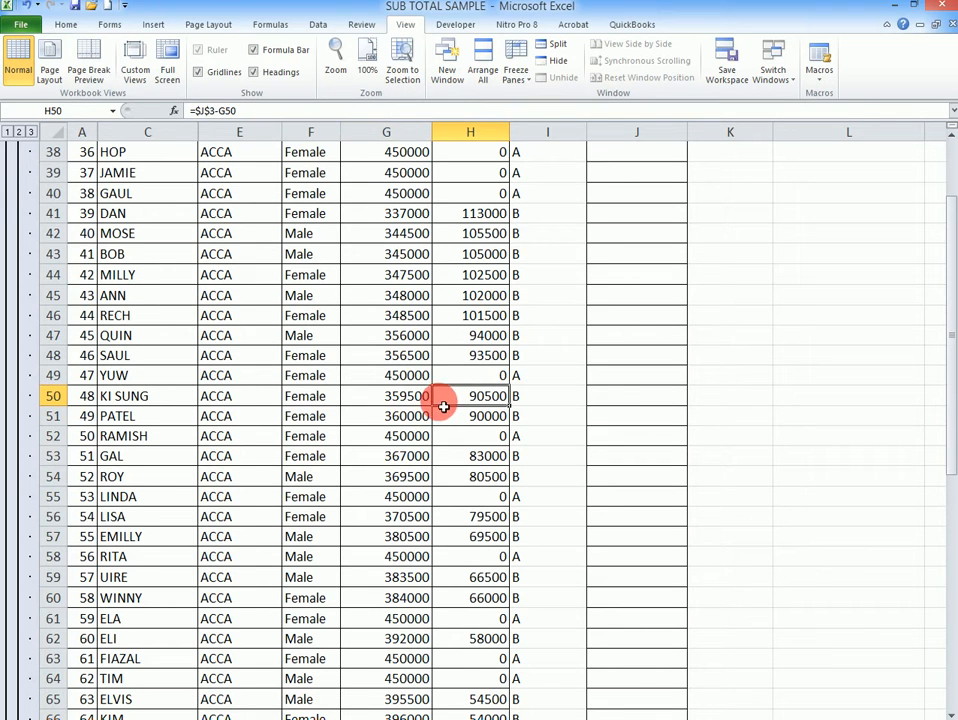
{"action": "left_click", "coordinate": [430, 402]}
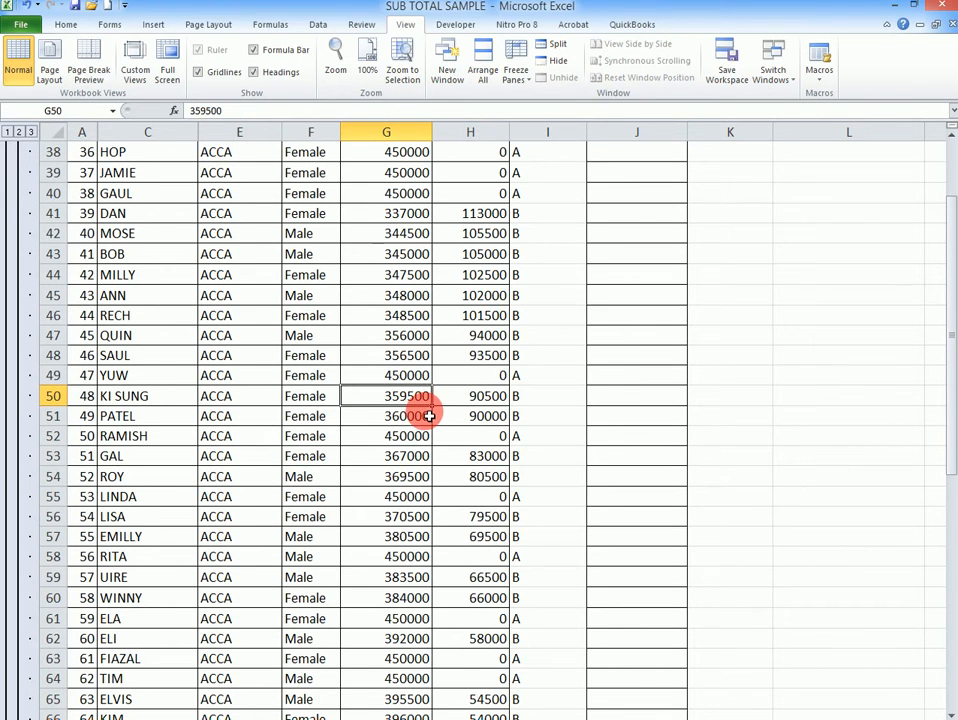
{"action": "scroll", "coordinate": [428, 416], "scroll_direction": "up", "scroll_amount": 12}
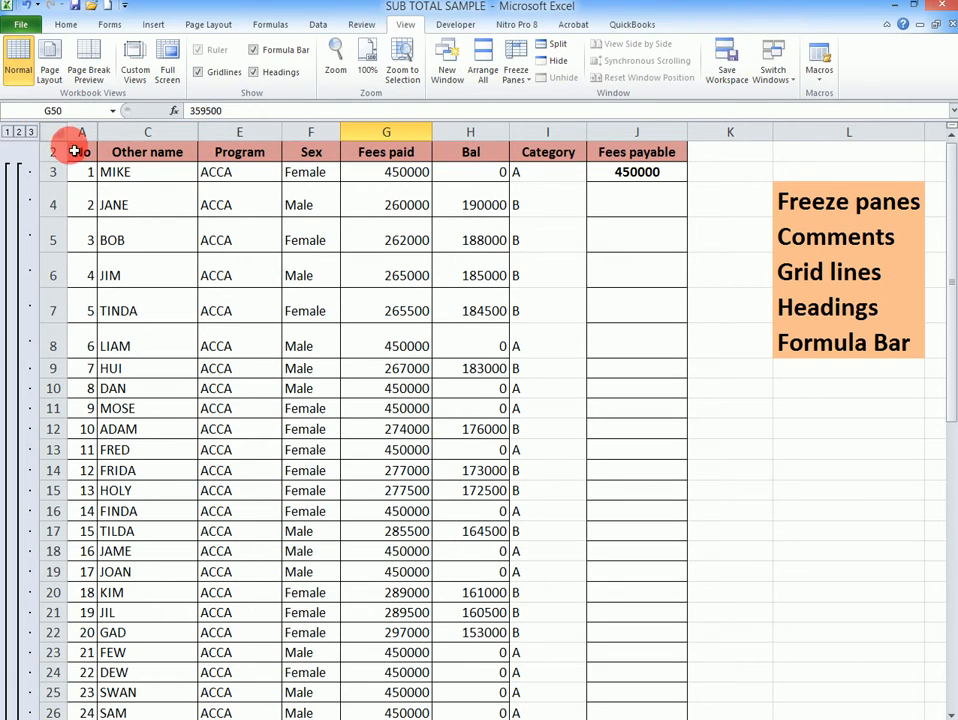
Highlight the header cells from No to Fees payable and check whether they stay in view beside the lower records
{"action": "left_click_drag", "start_coordinate": [80, 152], "coordinate": [661, 148]}
{"action": "scroll", "coordinate": [212, 356], "scroll_direction": "down", "scroll_amount": 4}
{"action": "scroll", "coordinate": [207, 376], "scroll_direction": "up", "scroll_amount": 4}
{"action": "scroll", "coordinate": [200, 378], "scroll_direction": "down", "scroll_amount": 20}
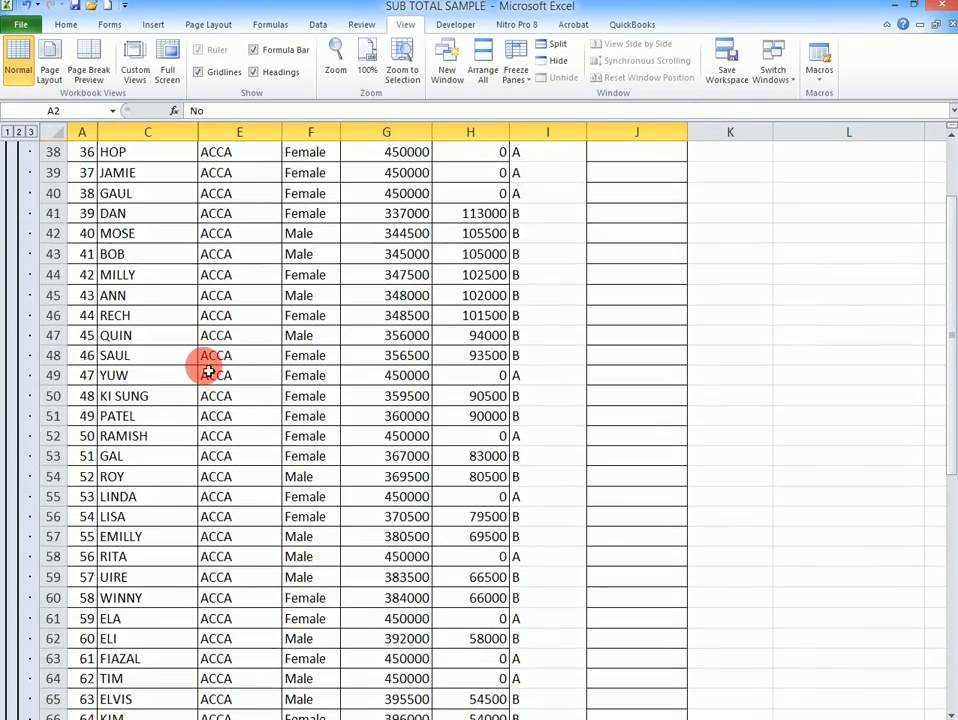
{"action": "scroll", "coordinate": [206, 371], "scroll_direction": "up", "scroll_amount": 20}
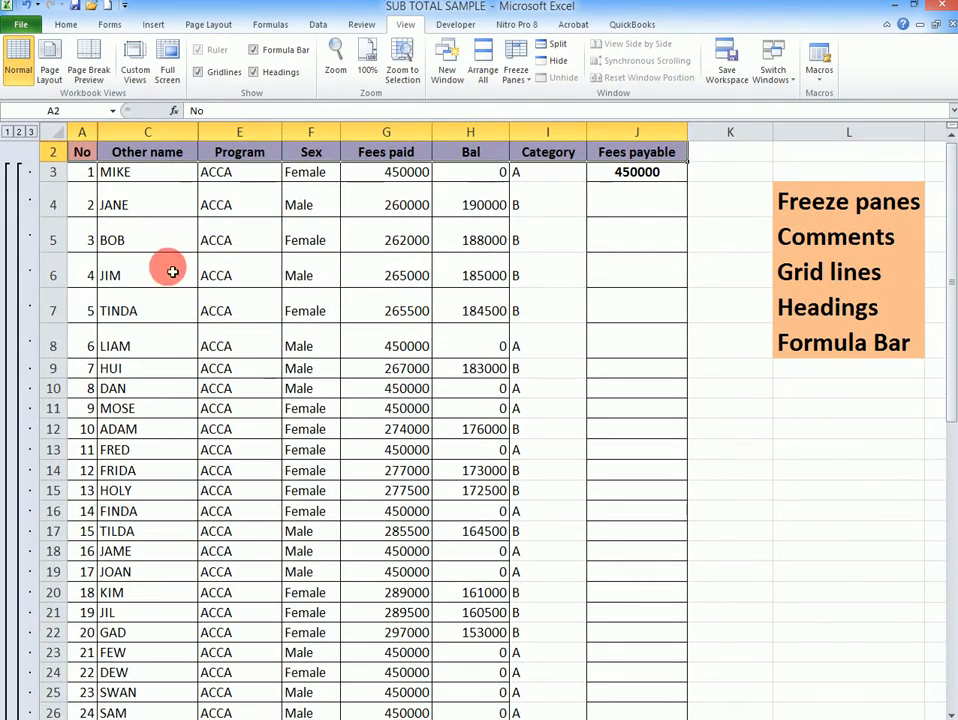
{"action": "left_click", "coordinate": [171, 310]}
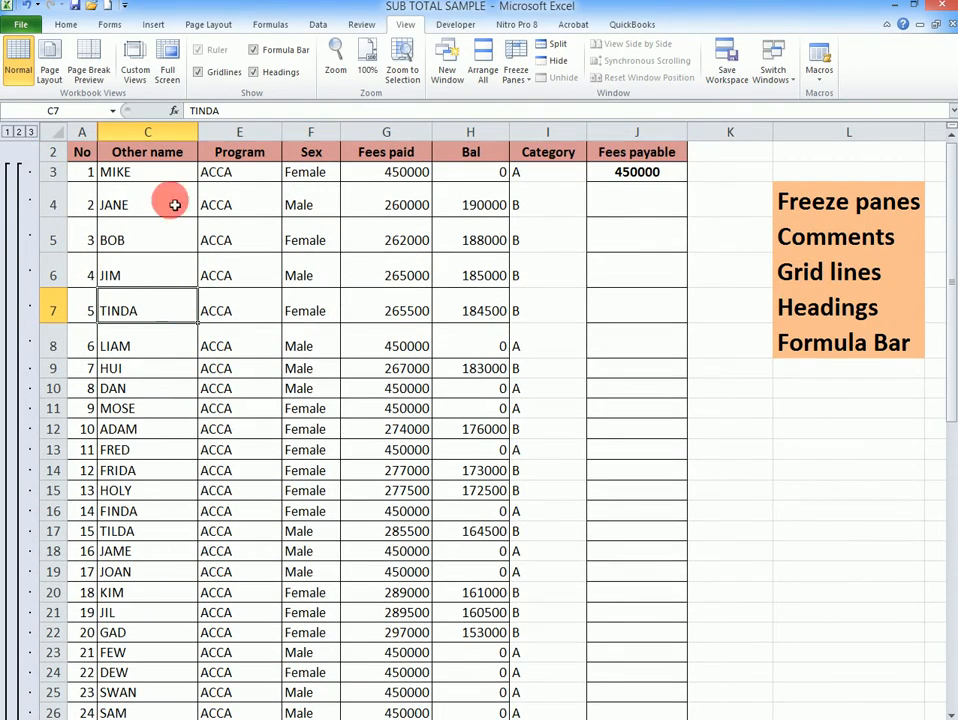
Select header row 2 and freeze it with the Freeze Top Row option
{"action": "left_click", "coordinate": [81, 153]}
{"action": "left_click_drag", "start_coordinate": [83, 158], "coordinate": [640, 152]}
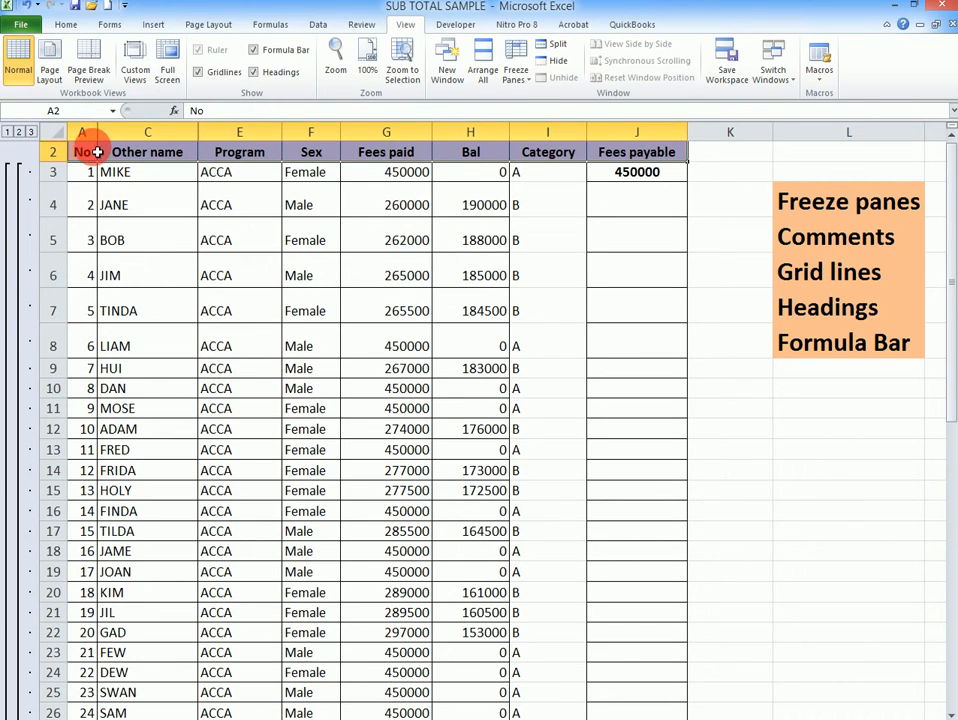
{"action": "left_click", "coordinate": [52, 152]}
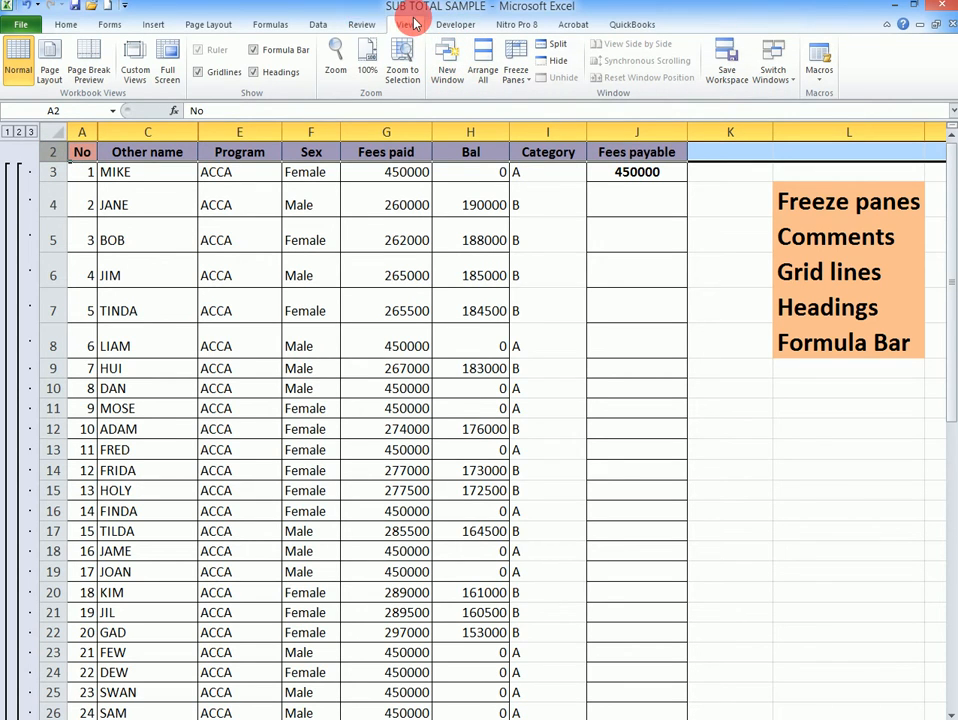
{"action": "key", "text": "ctrl"}
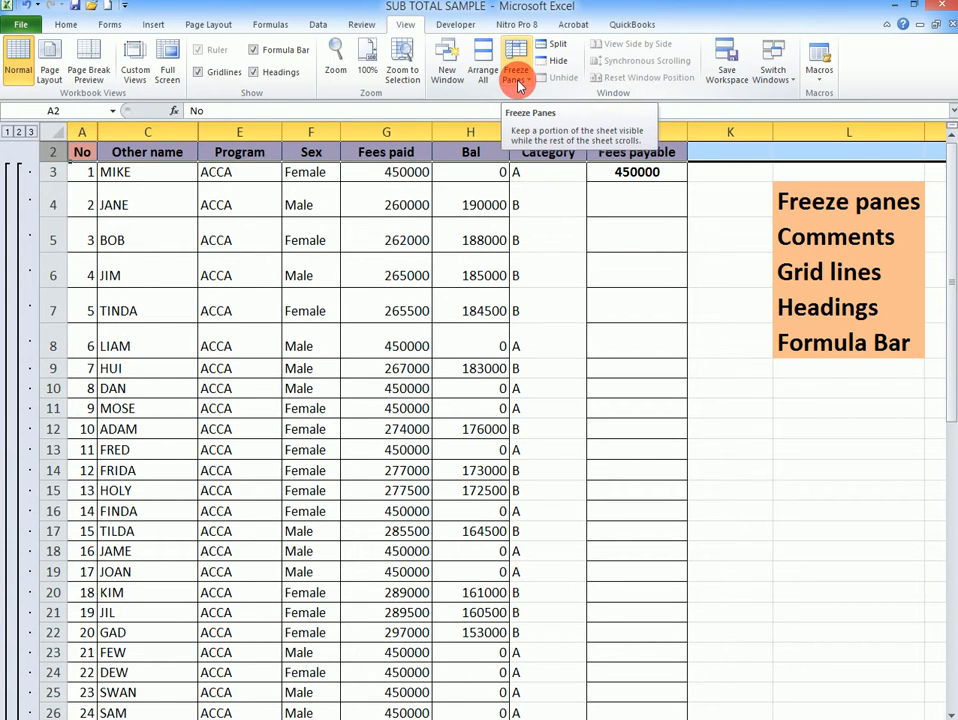
{"action": "left_click", "coordinate": [518, 86]}
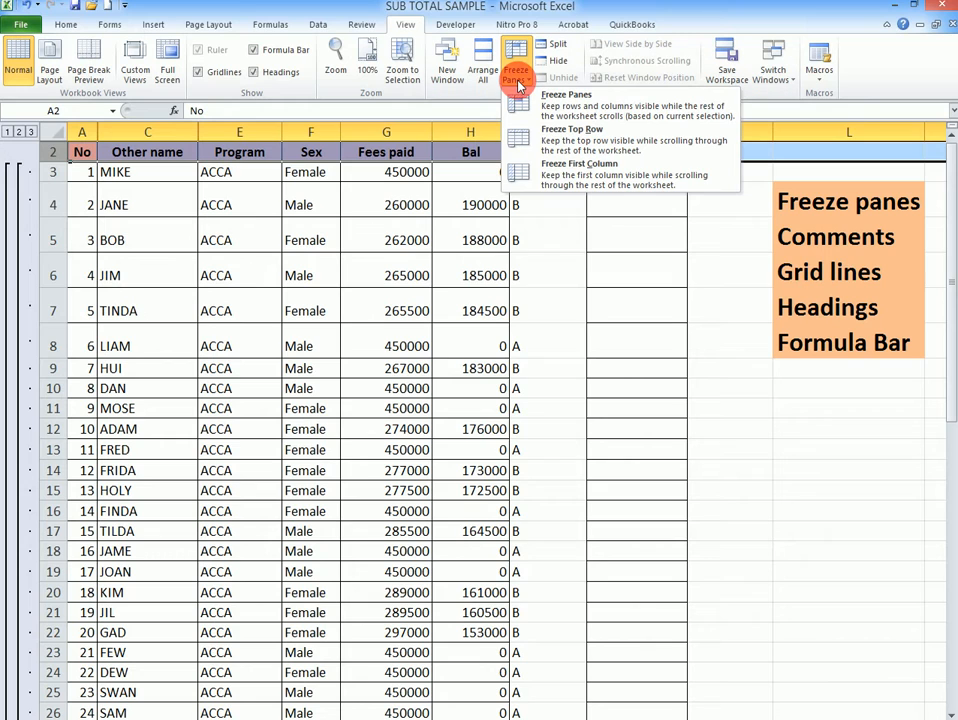
{"action": "left_click", "coordinate": [548, 135]}
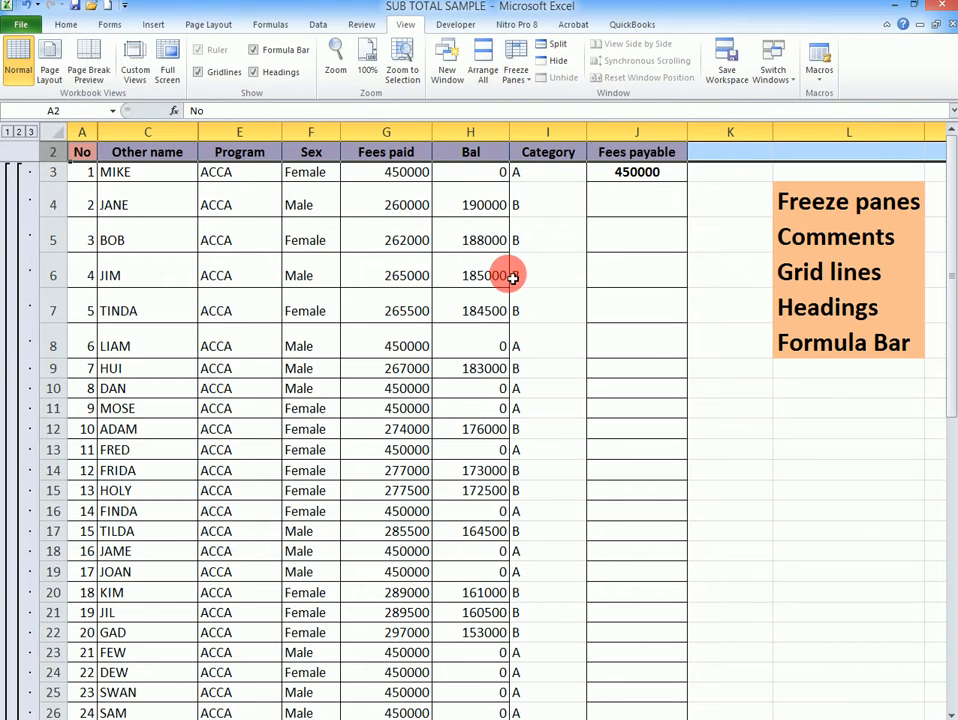
Check the frozen header row against the ACCA and ATC records further down, and return to the first record
{"action": "scroll", "coordinate": [383, 274], "scroll_direction": "down", "scroll_amount": 7}
{"action": "scroll", "coordinate": [383, 274], "scroll_direction": "down", "scroll_amount": 1}
{"action": "left_click", "coordinate": [383, 274]}
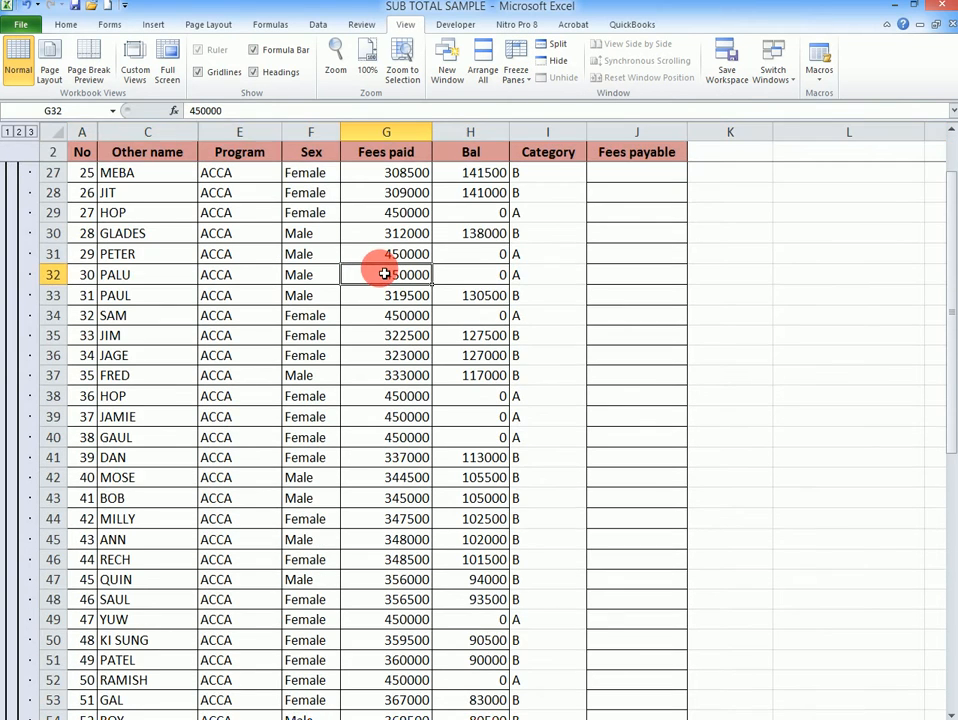
{"action": "scroll", "coordinate": [381, 273], "scroll_direction": "down", "scroll_amount": 20}
{"action": "scroll", "coordinate": [380, 273], "scroll_direction": "down", "scroll_amount": 6}
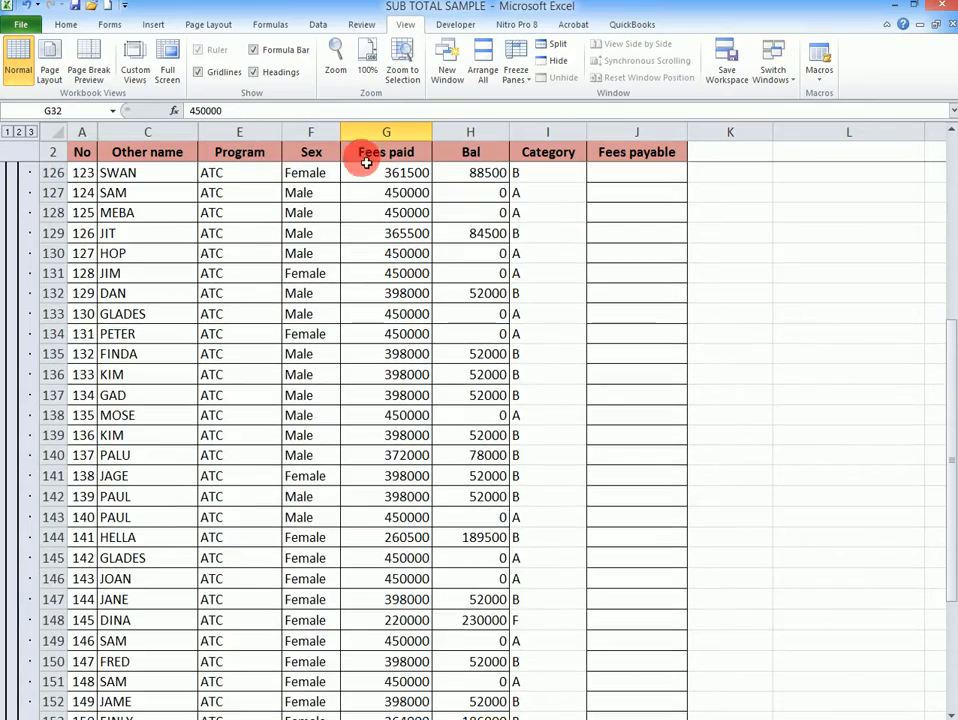
{"action": "scroll", "coordinate": [384, 230], "scroll_direction": "up", "scroll_amount": 20}
{"action": "scroll", "coordinate": [384, 240], "scroll_direction": "up", "scroll_amount": 17}
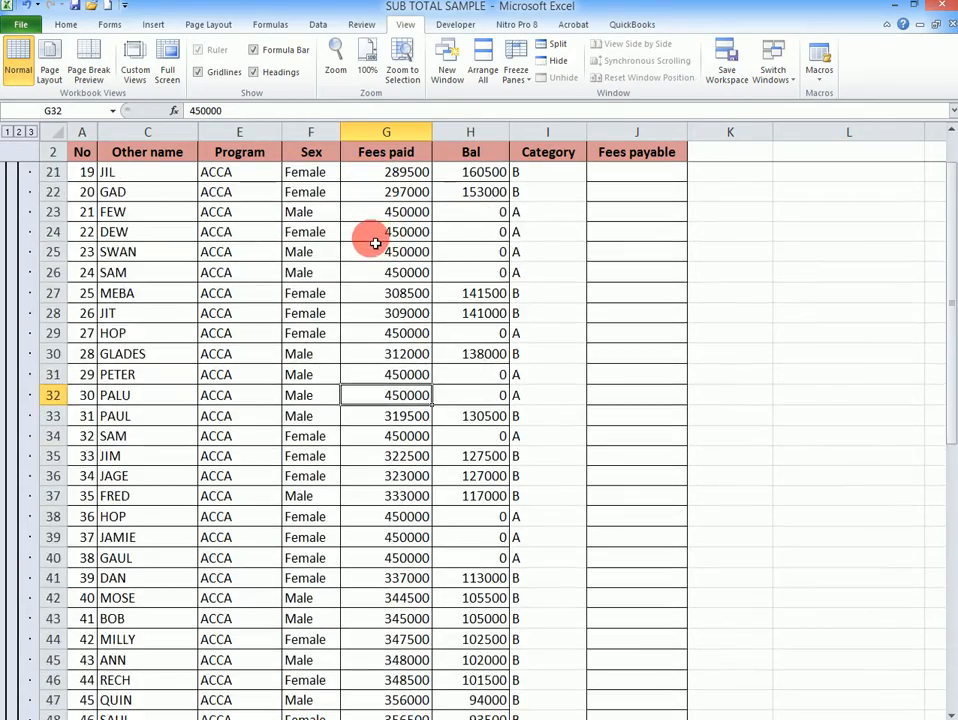
{"action": "scroll", "coordinate": [374, 235], "scroll_direction": "down", "scroll_amount": 20}
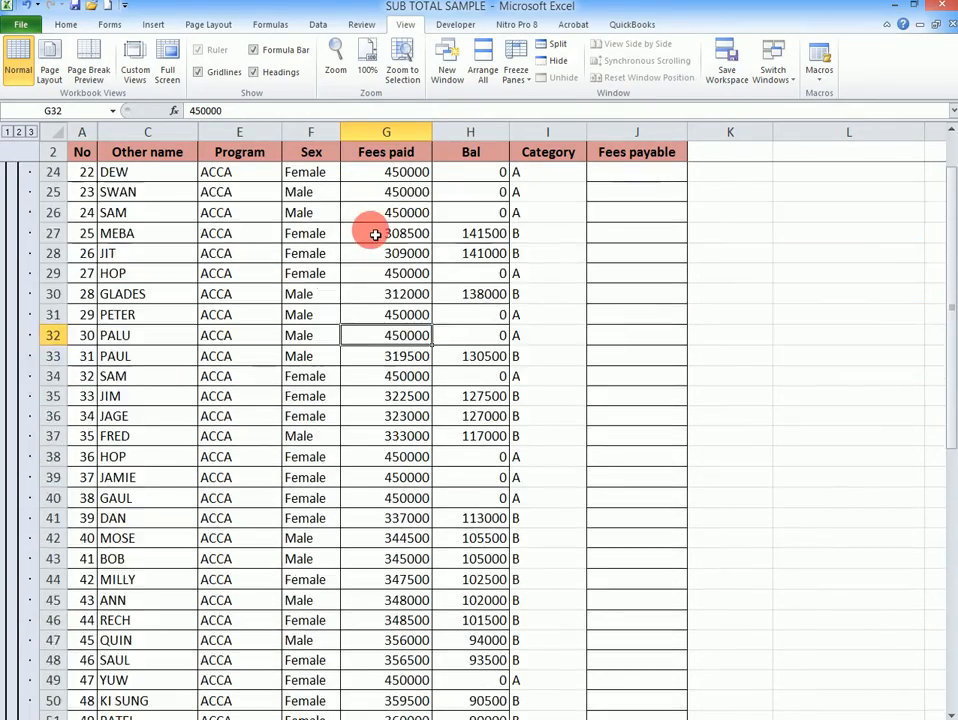
{"action": "scroll", "coordinate": [390, 280], "scroll_direction": "up", "scroll_amount": 14}
{"action": "scroll", "coordinate": [396, 290], "scroll_direction": "down", "scroll_amount": 20}
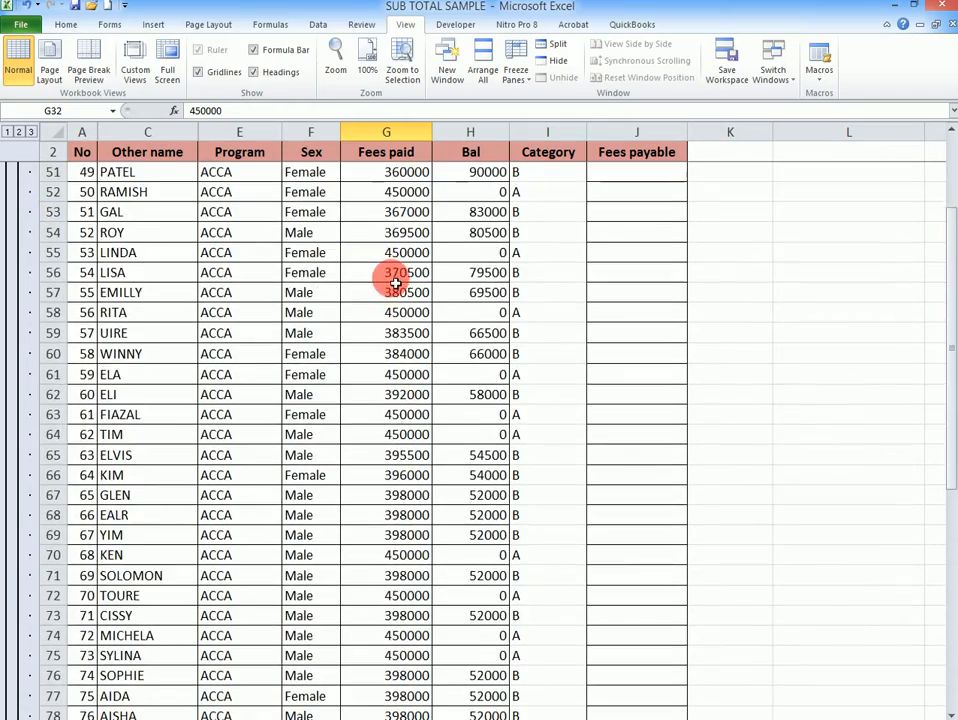
{"action": "scroll", "coordinate": [338, 354], "scroll_direction": "down", "scroll_amount": 20}
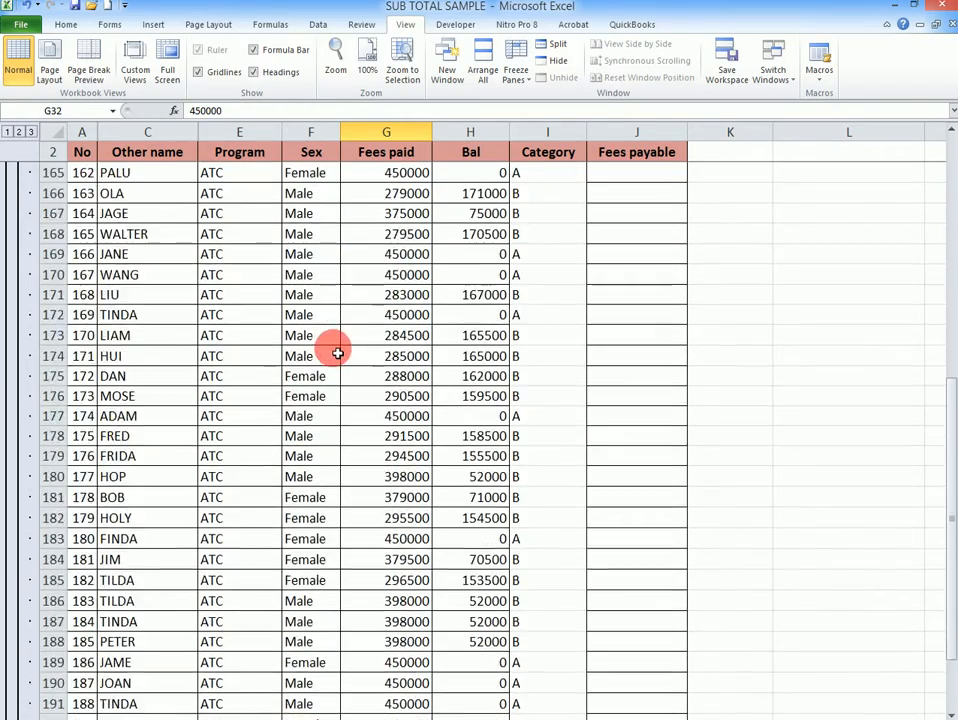
{"action": "scroll", "coordinate": [365, 320], "scroll_direction": "up", "scroll_amount": 11}
{"action": "scroll", "coordinate": [361, 319], "scroll_direction": "up", "scroll_amount": 20}
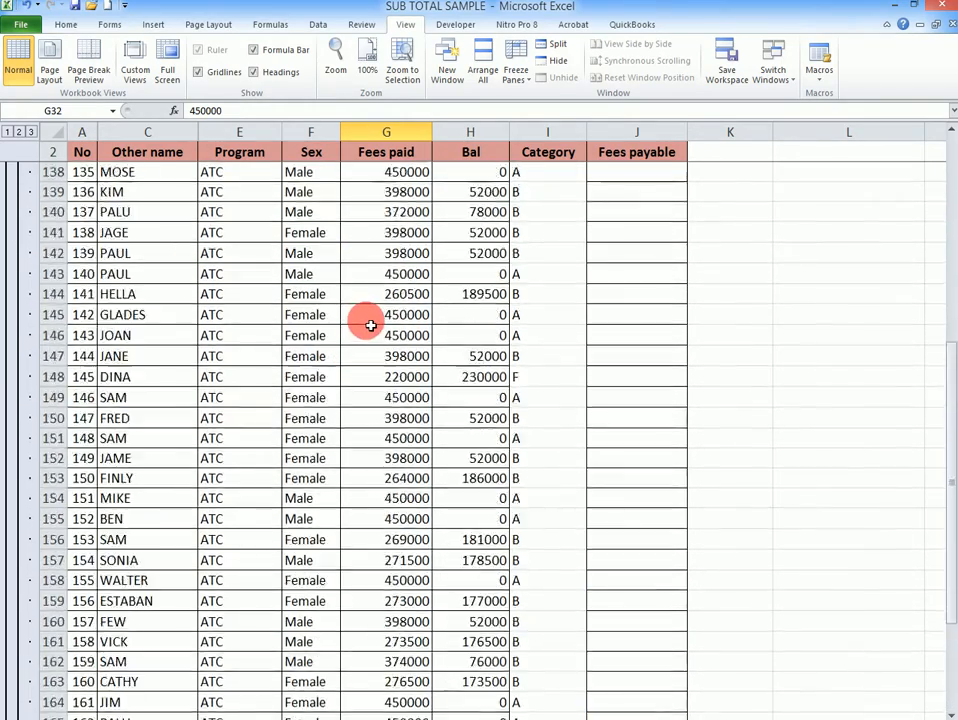
{"action": "scroll", "coordinate": [372, 314], "scroll_direction": "up", "scroll_amount": 17}
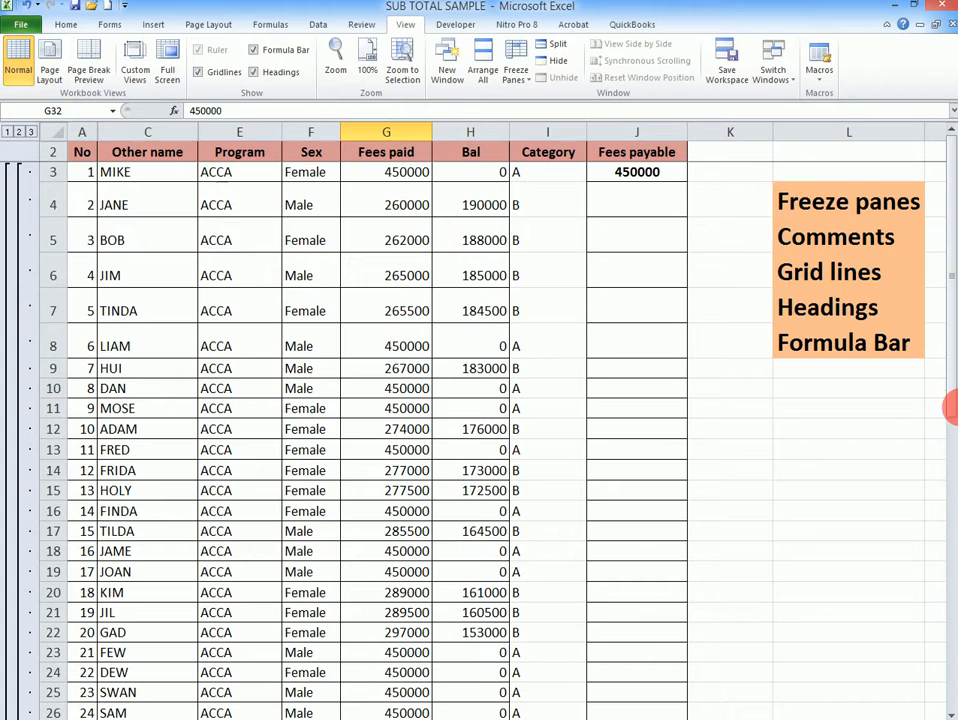
Add a comment to the Bal header in column H that begins "This is got by"
{"action": "left_click", "coordinate": [866, 253]}
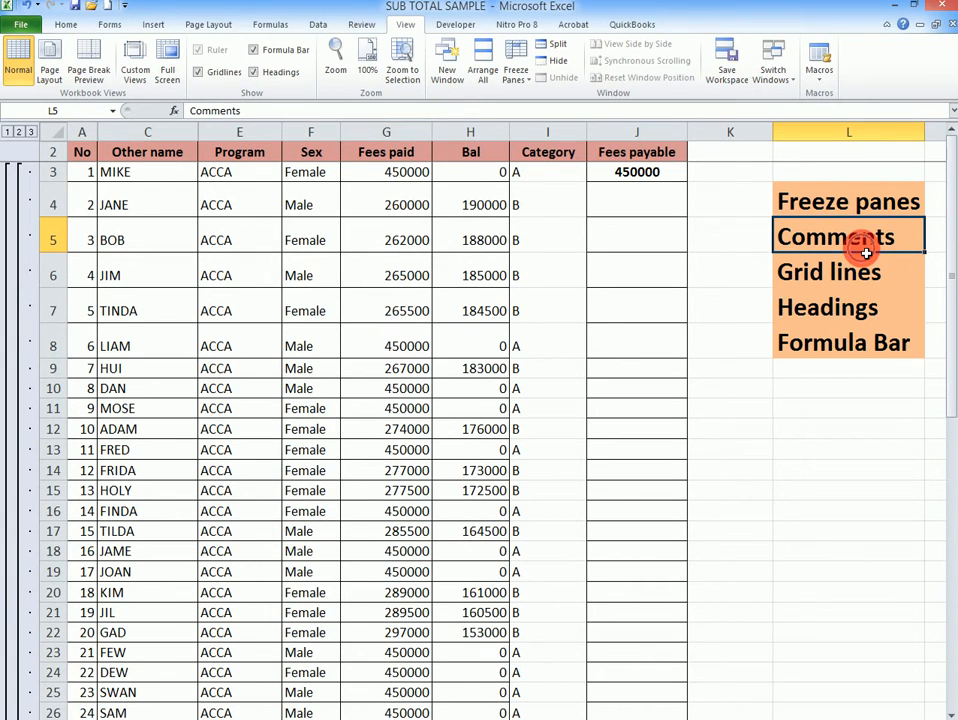
{"action": "left_click", "coordinate": [451, 181]}
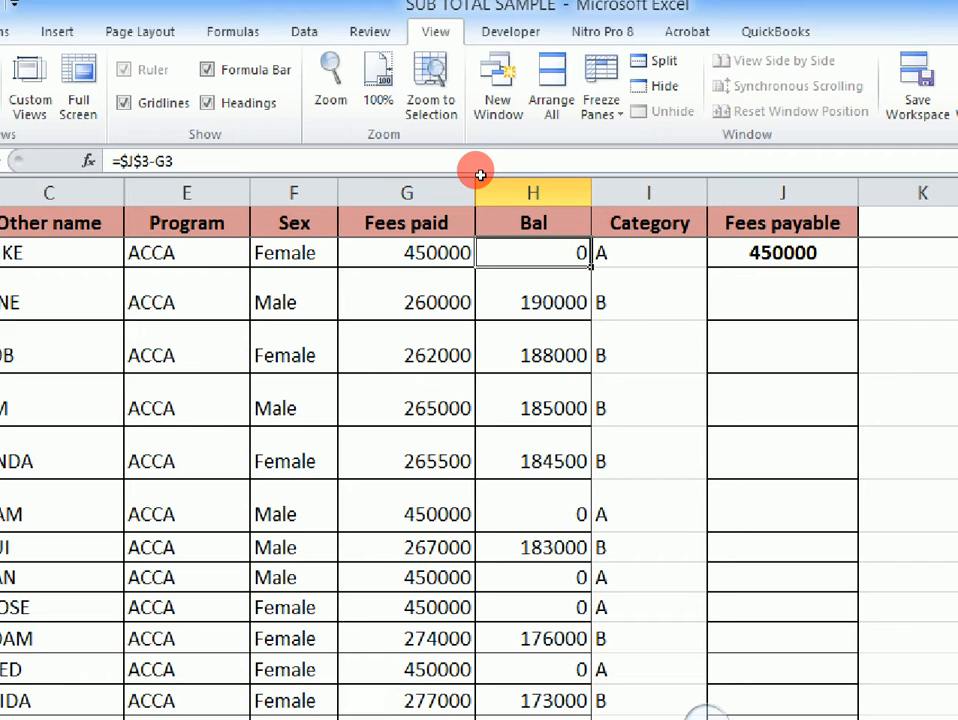
{"action": "key", "text": "Up"}
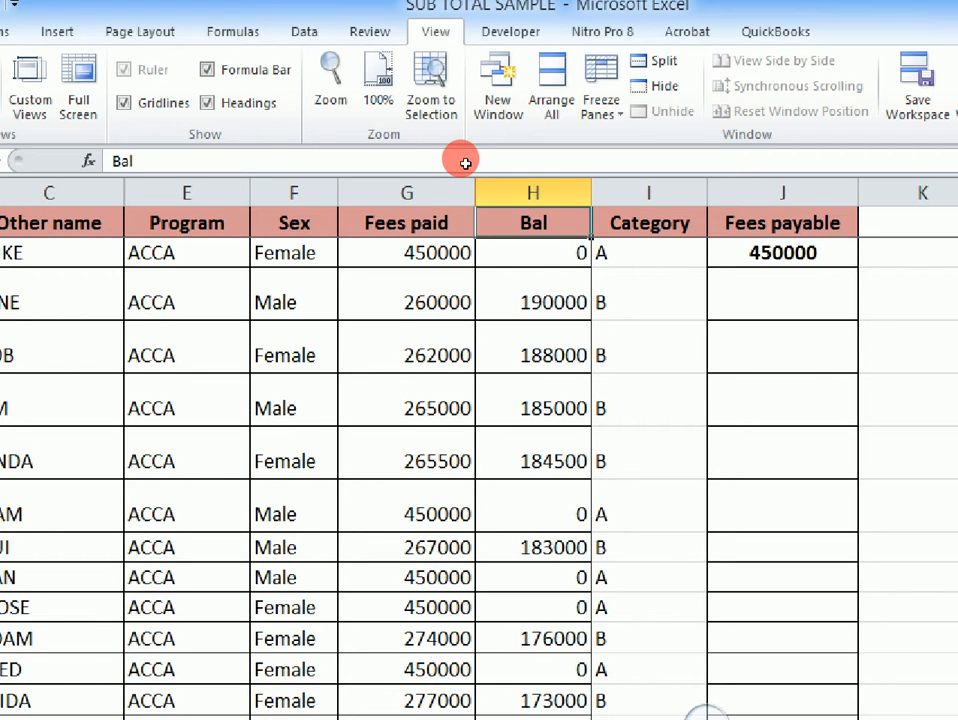
{"action": "key", "text": "ctrl+shift+Down"}
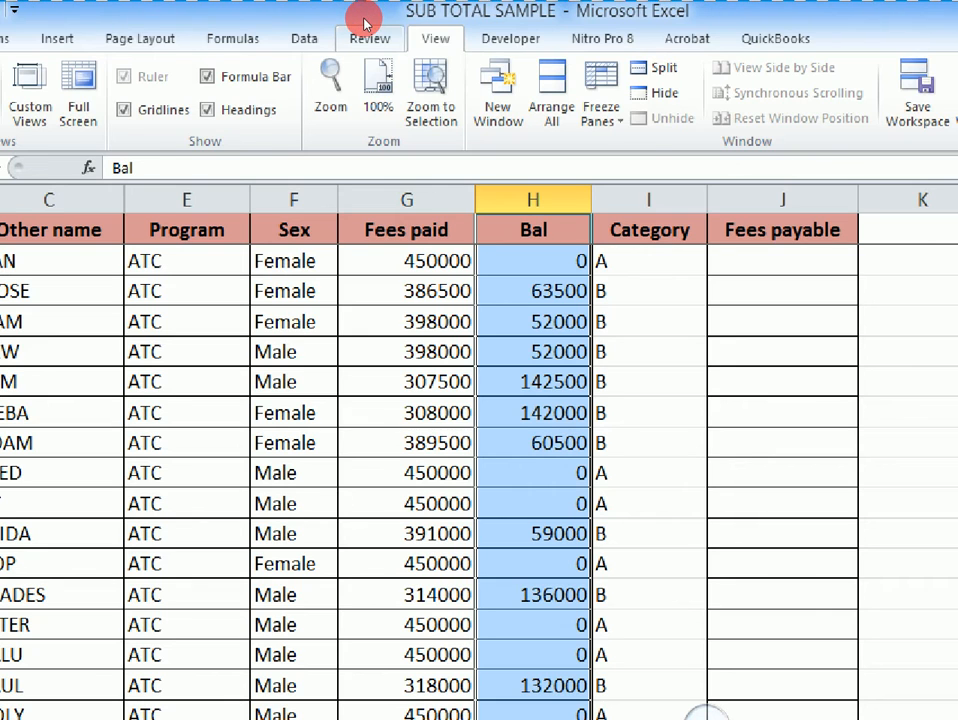
{"action": "left_click", "coordinate": [364, 22]}
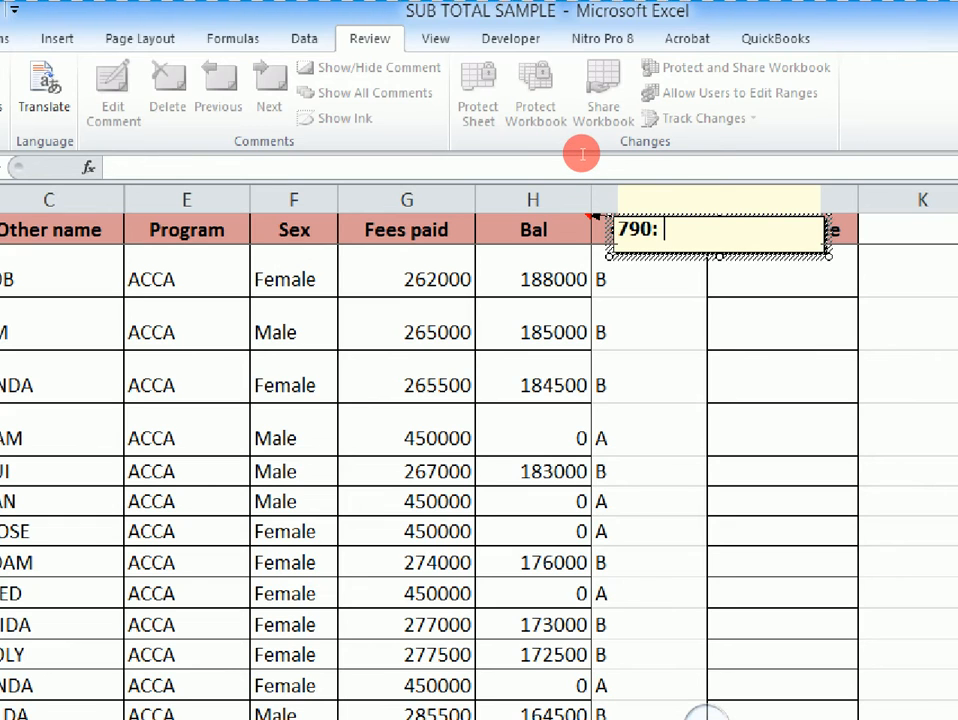
{"action": "type", "text": "Th"}
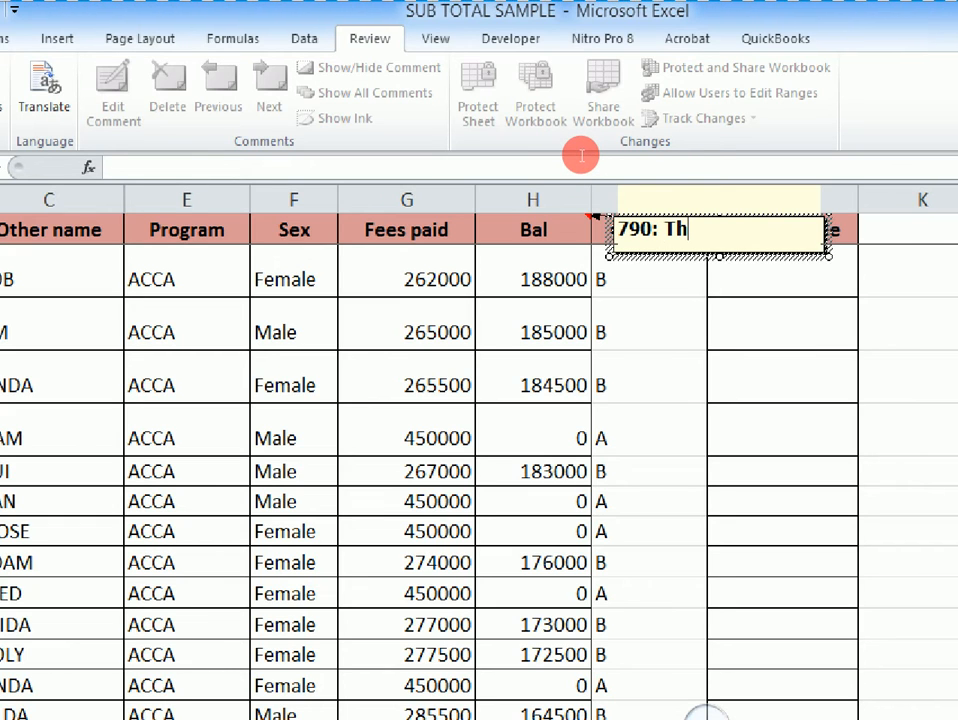
{"action": "type", "text": "is is got by"}
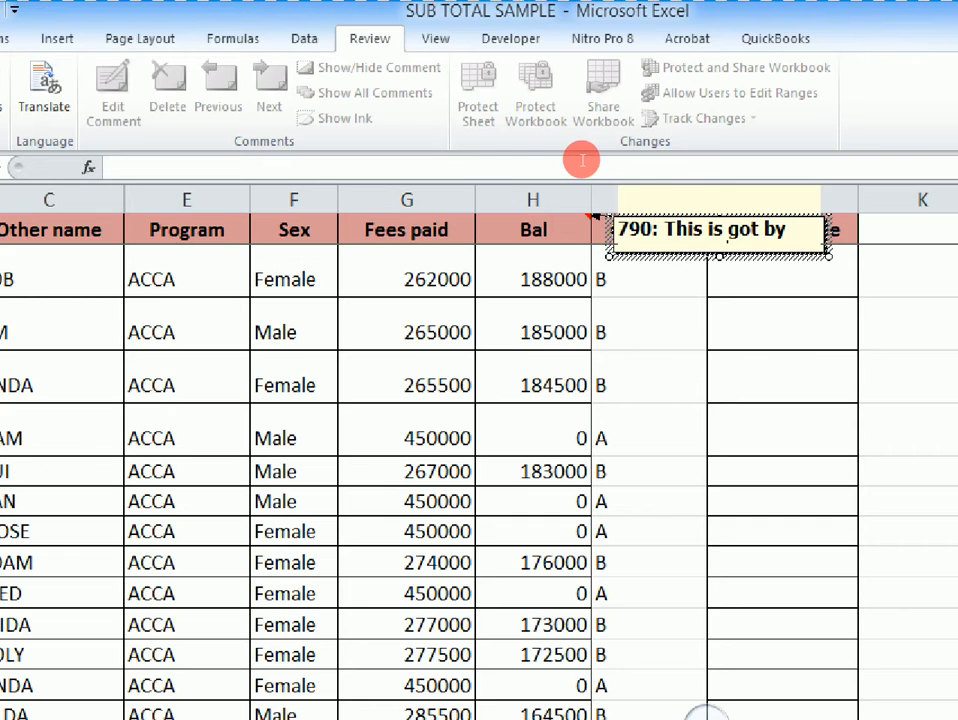
Enlarge the Bal header's comment box and complete its text with "subtracting Fees paid from Fees Payable"
{"action": "left_click_drag", "start_coordinate": [607, 188], "coordinate": [618, 240]}
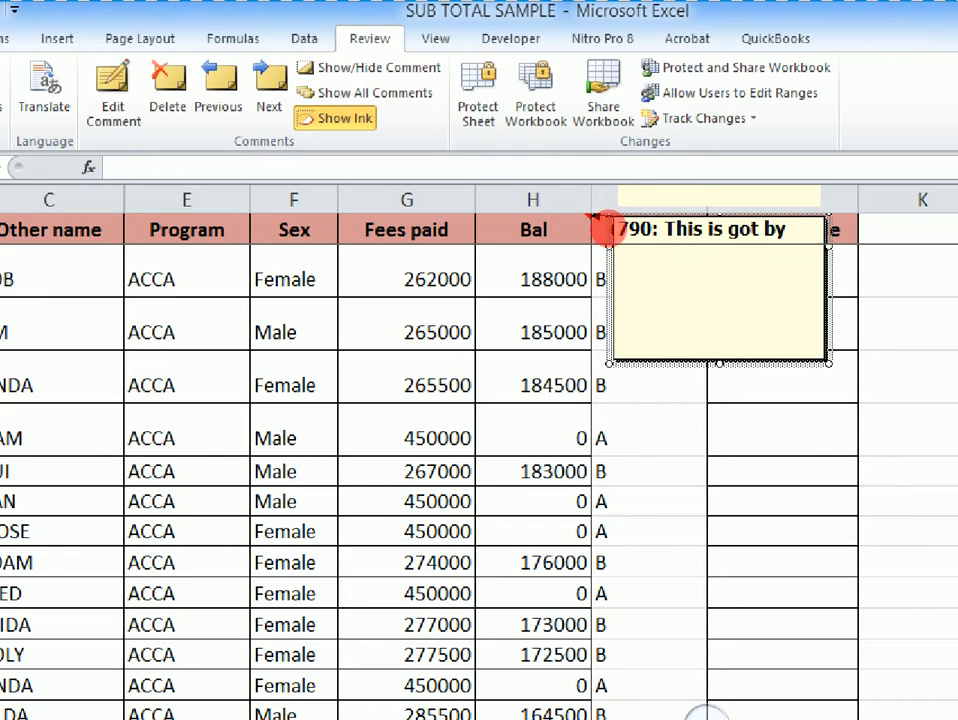
{"action": "left_click", "coordinate": [651, 157]}
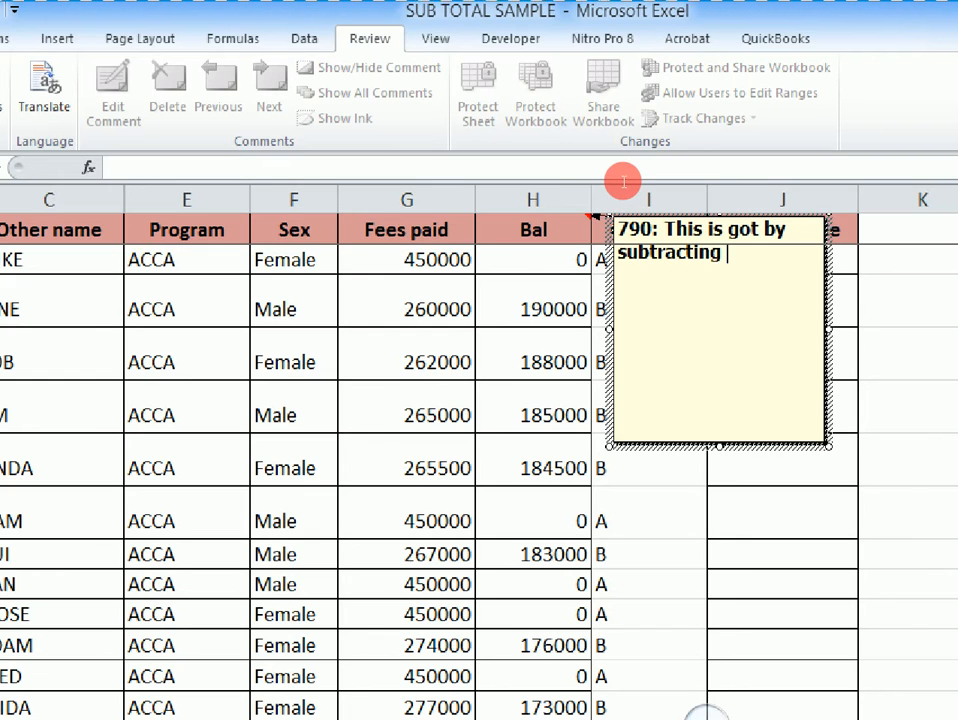
{"action": "type", "text": "Fees paid fo"}
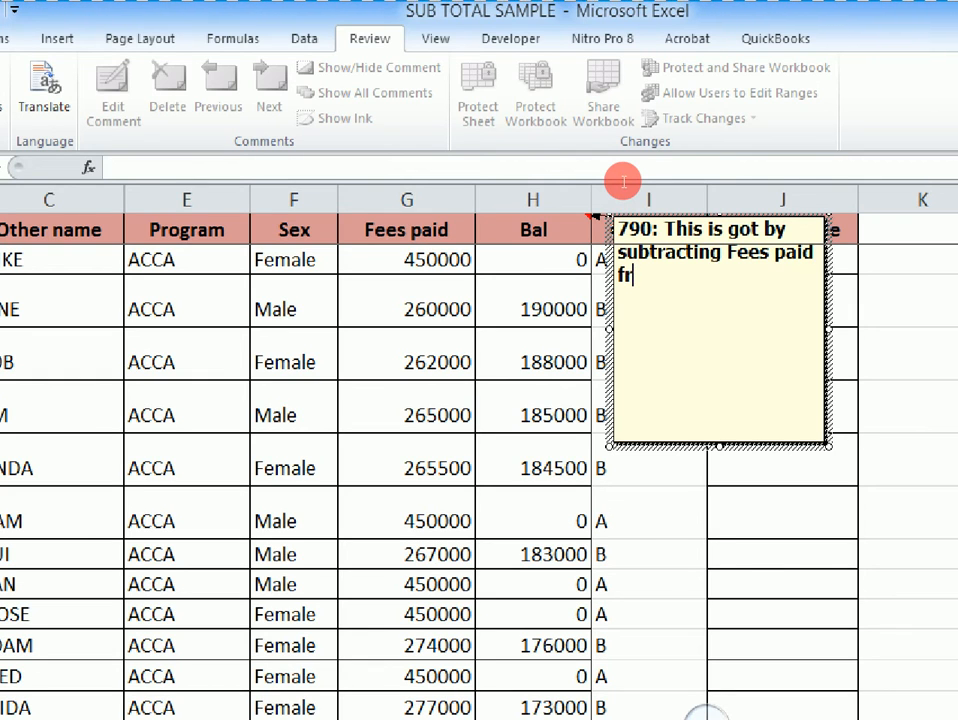
{"action": "type", "text": "om Fees Pa"}
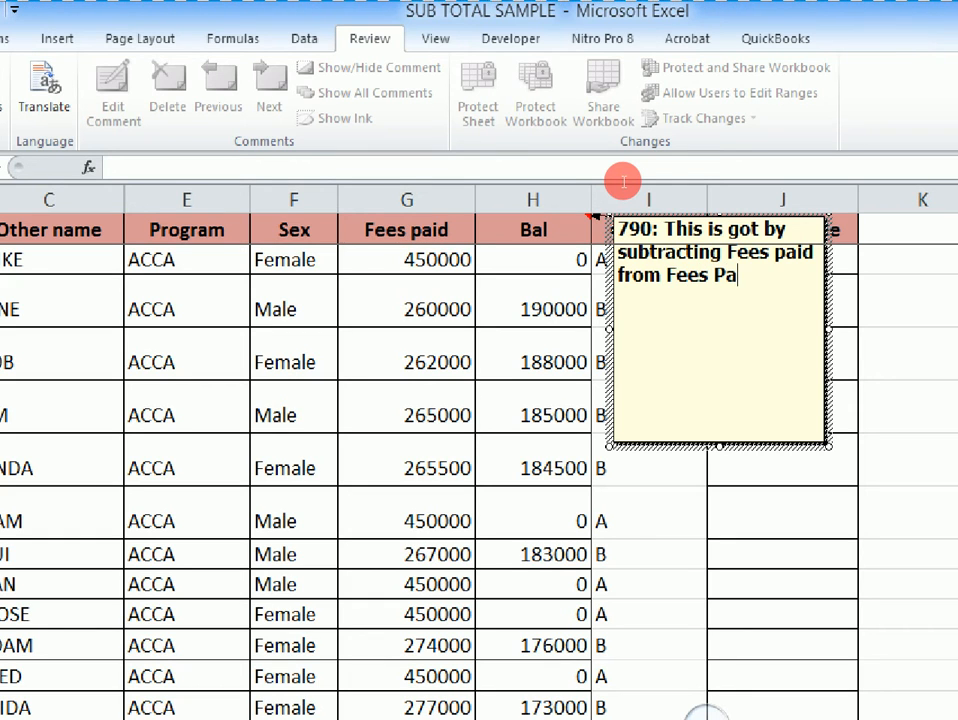
{"action": "type", "text": "yable"}
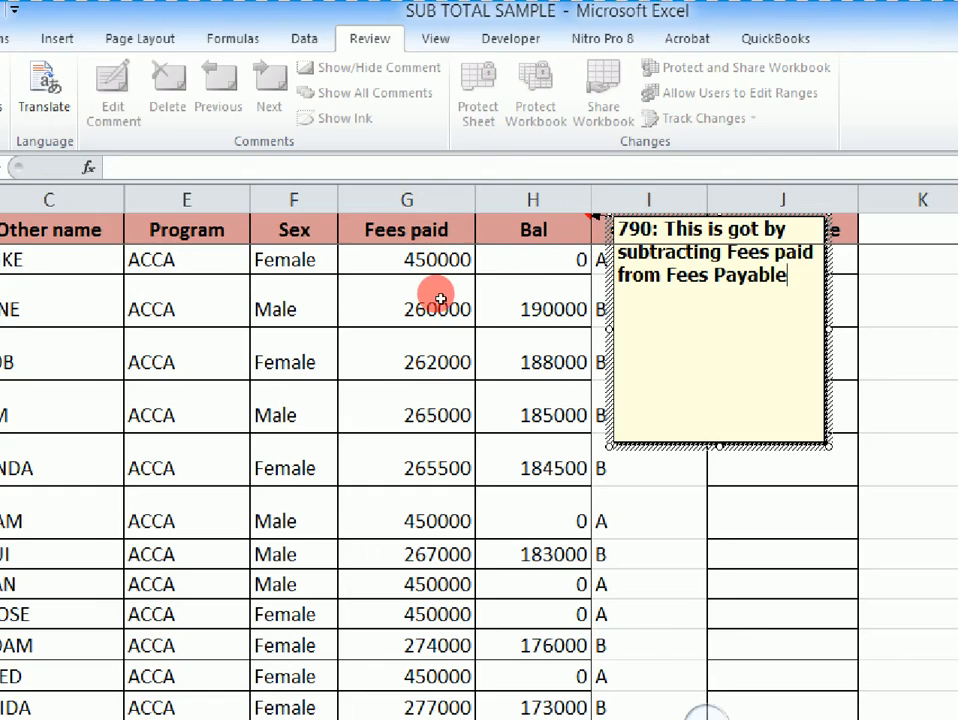
{"action": "key", "text": "Escape"}
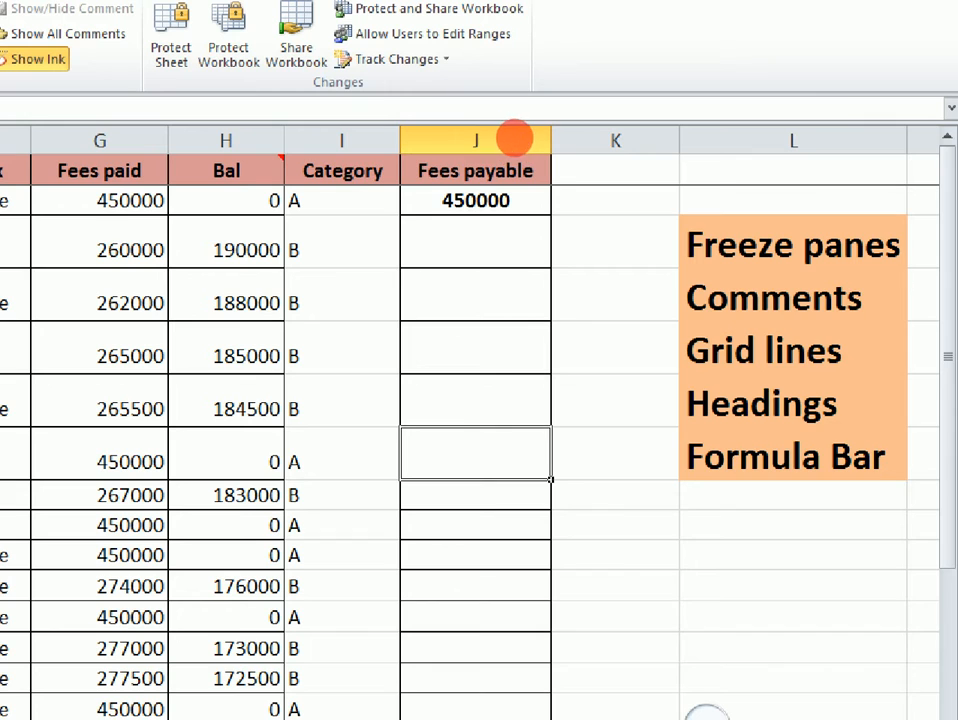
Display the Bal header's comment and compare it with the Fees paid and Fees payable columns
{"action": "mouse_move", "coordinate": [496, 146]}
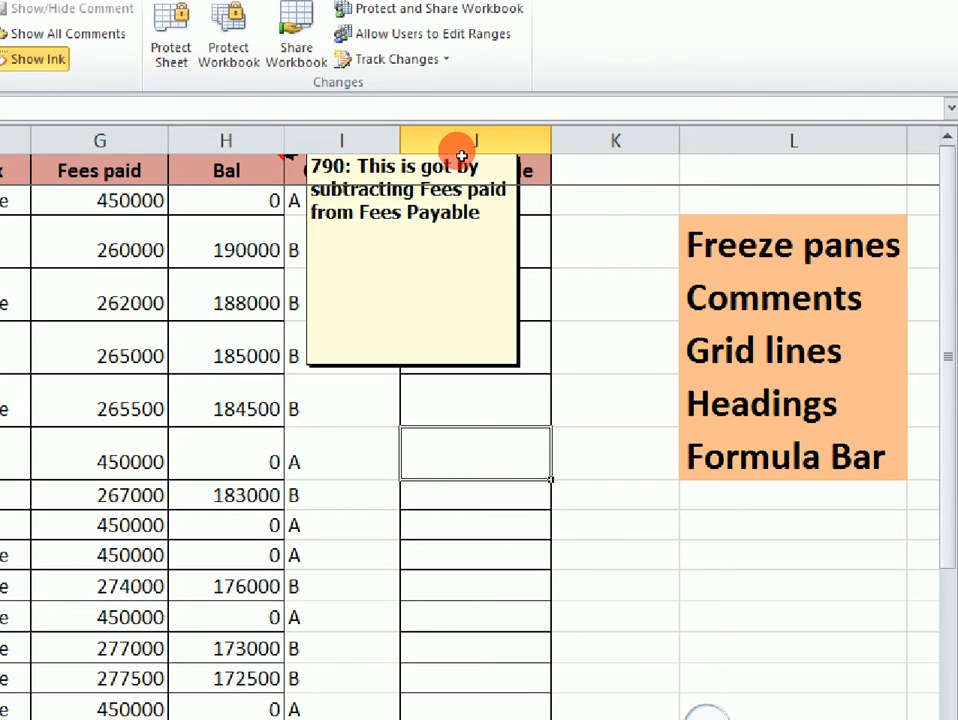
{"action": "key", "text": "Left"}
{"action": "key", "text": "Left"}
{"action": "key", "text": "Up"}
{"action": "key", "text": "Up"}
{"action": "key", "text": "Up"}
{"action": "key", "text": "Up"}
{"action": "key", "text": "Left"}
{"action": "key", "text": "Left"}
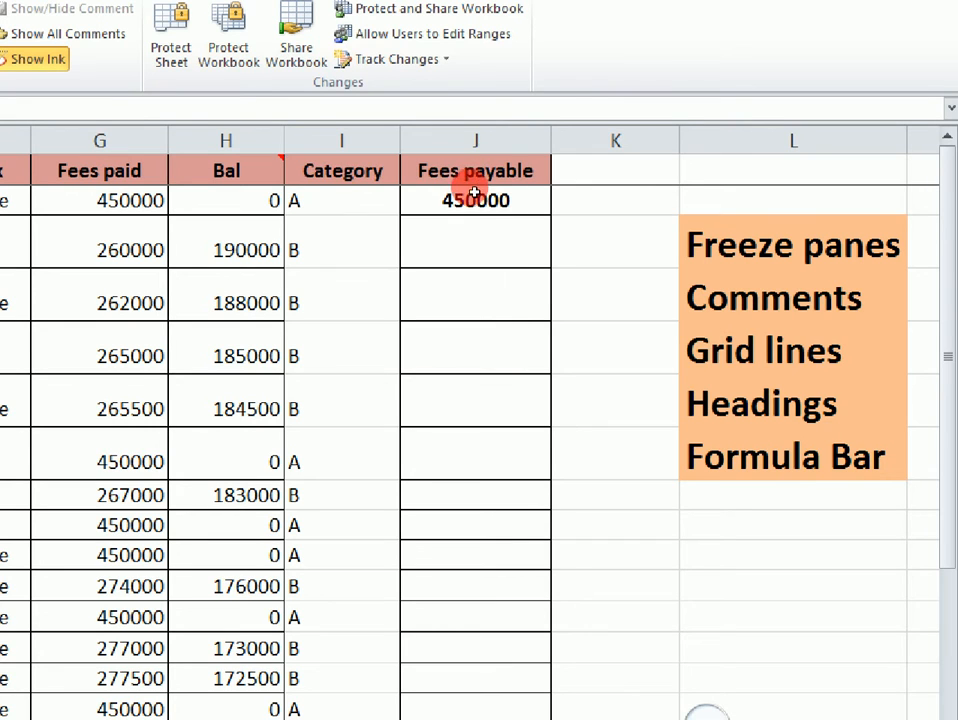
Add a comment reading "Fees payable minus Fees paid" to the first balance cell, H3
{"action": "key", "text": "Right"}
{"action": "key", "text": "Right"}
{"action": "key", "text": "Up"}
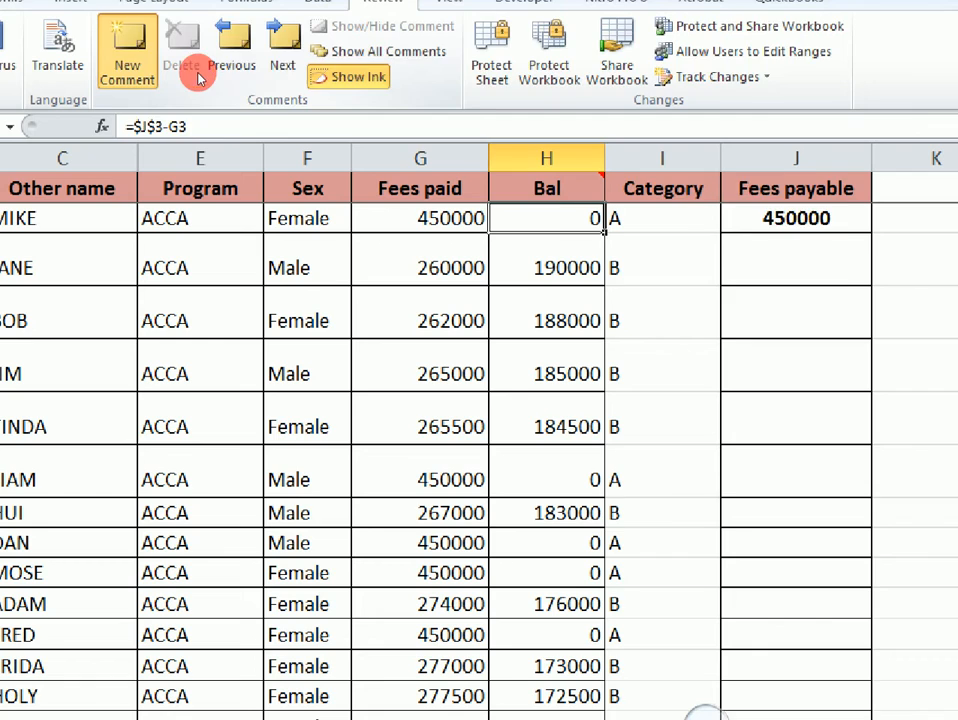
{"action": "left_click", "coordinate": [138, 65]}
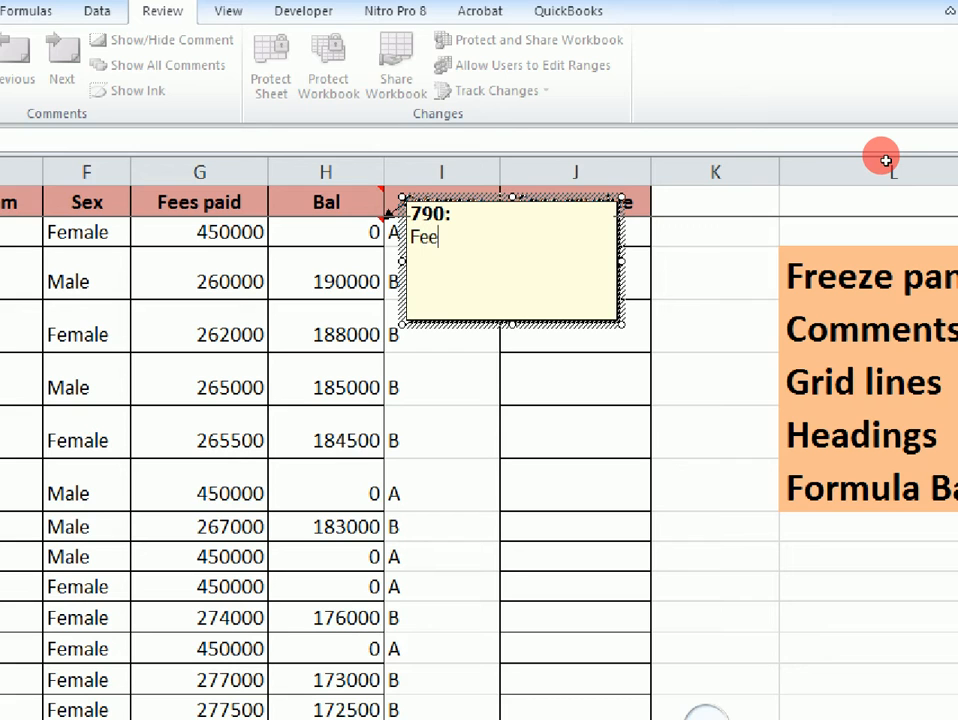
{"action": "type", "text": "Fees pa"}
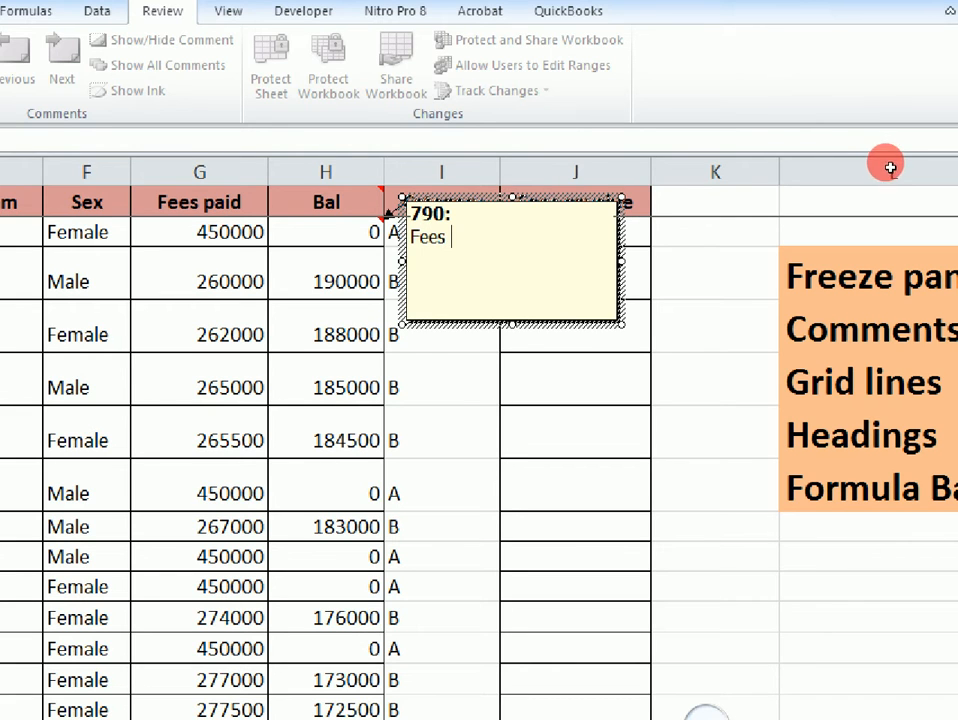
{"action": "type", "text": "yable "}
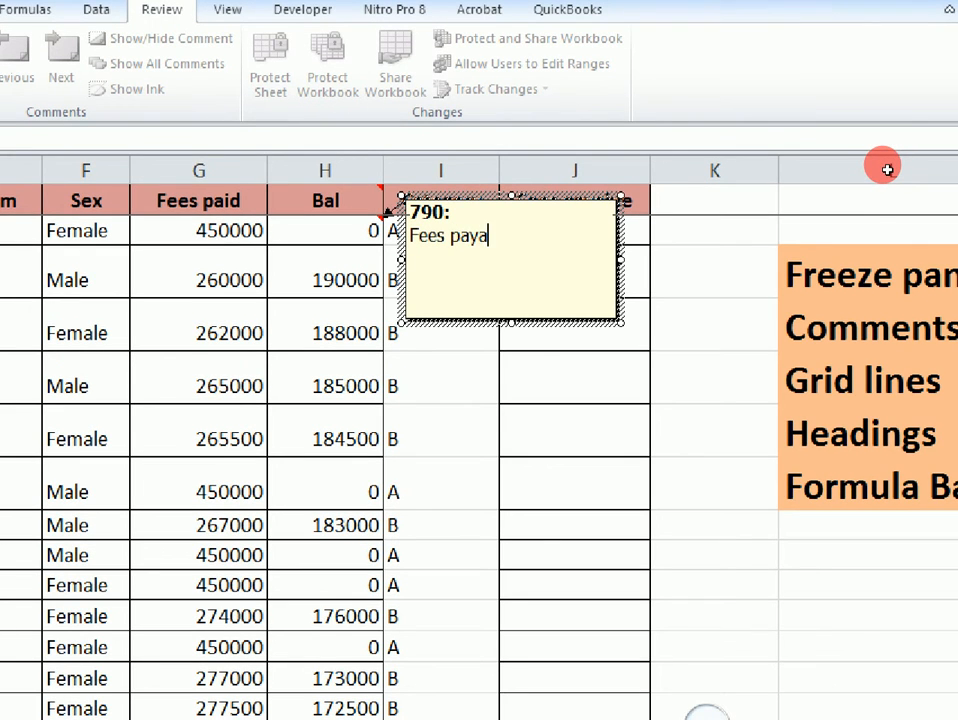
{"action": "type", "text": "m"}
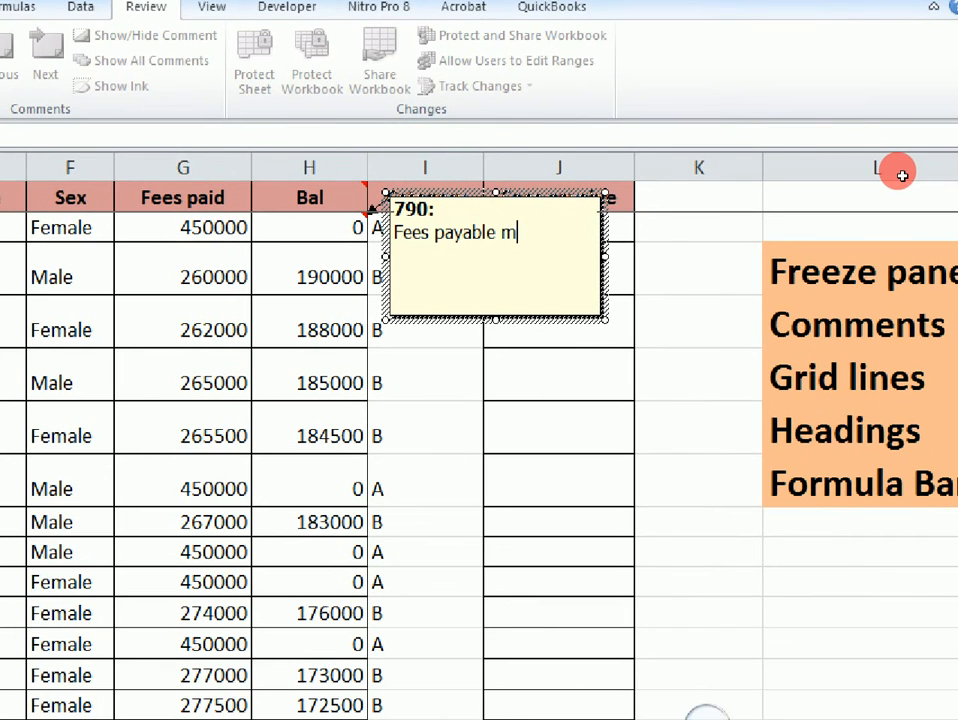
{"action": "type", "text": "inus Fees paid"}
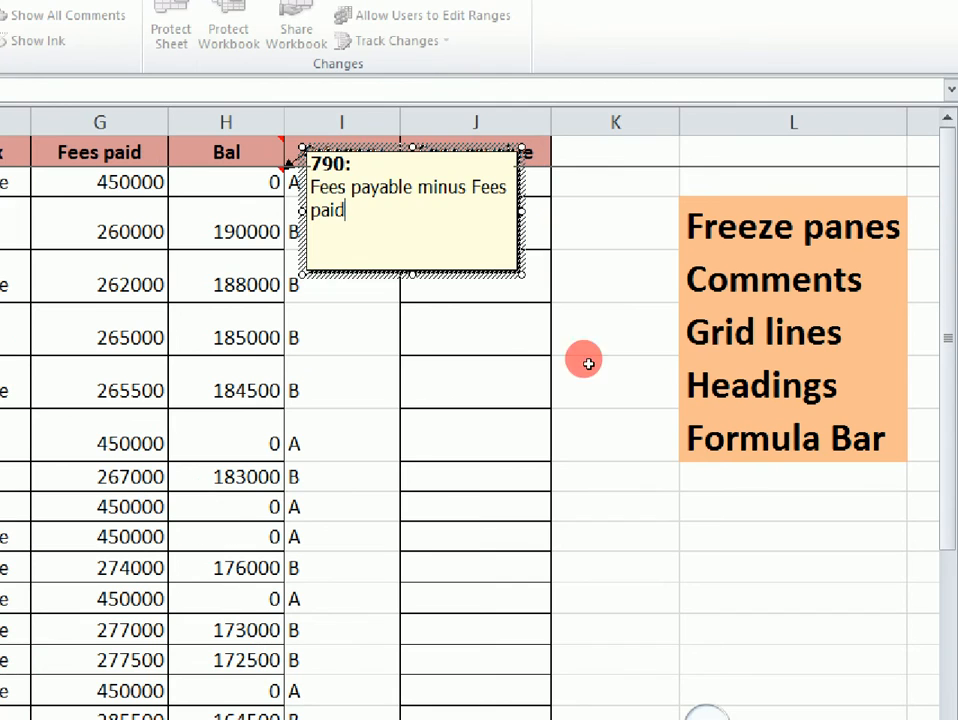
{"action": "left_click", "coordinate": [590, 478]}
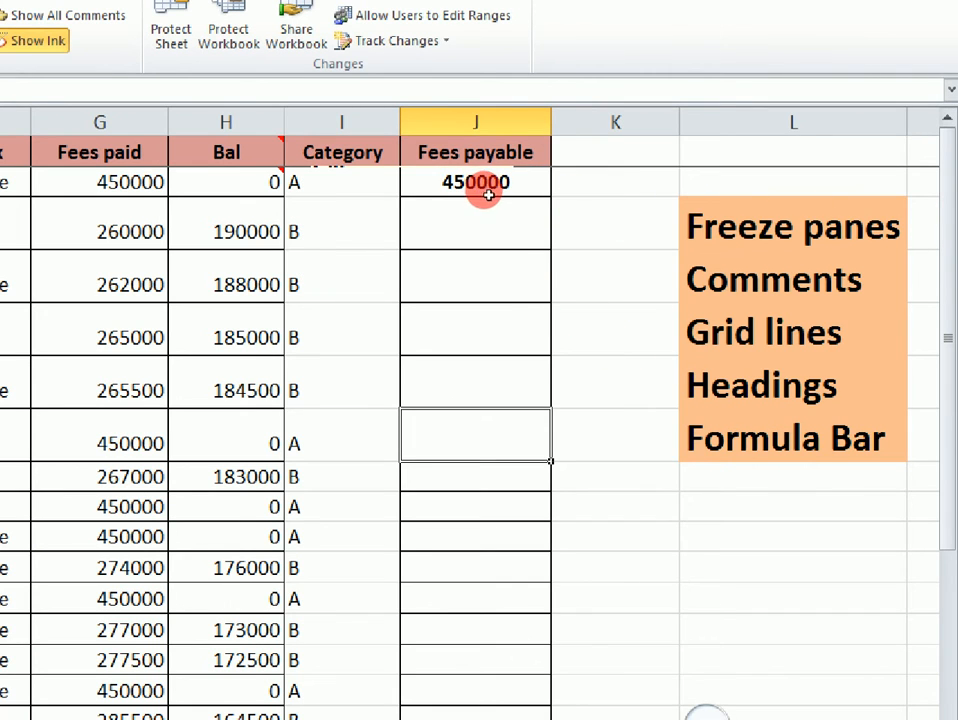
Display and read the comment attached to balance cell H3
{"action": "mouse_move", "coordinate": [497, 183]}
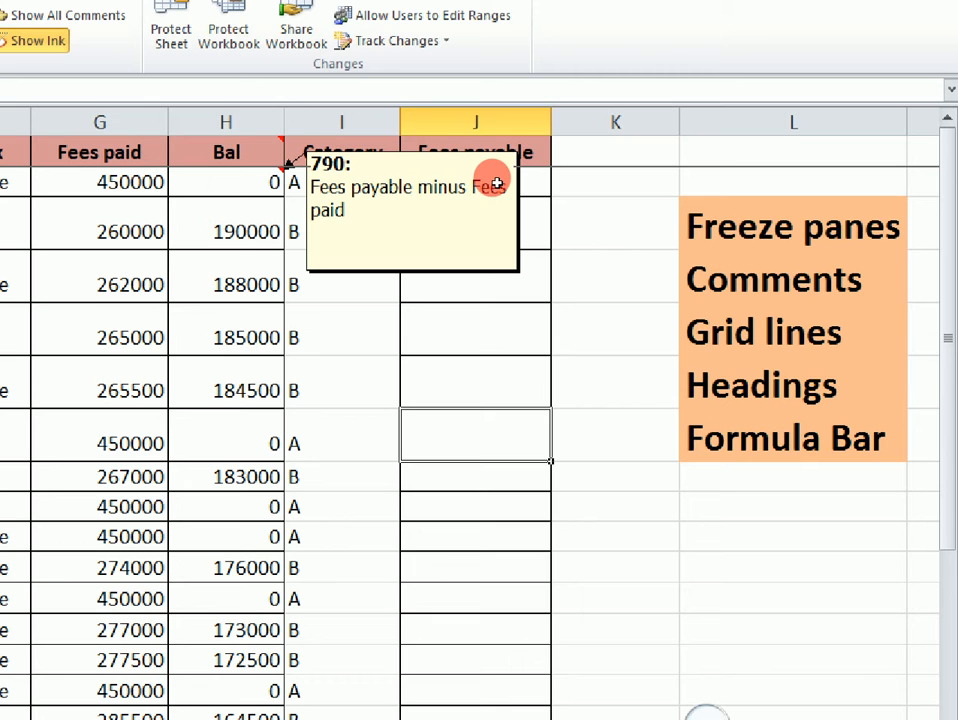
{"action": "key", "text": "Left"}
{"action": "key", "text": "Up"}
{"action": "key", "text": "Up"}
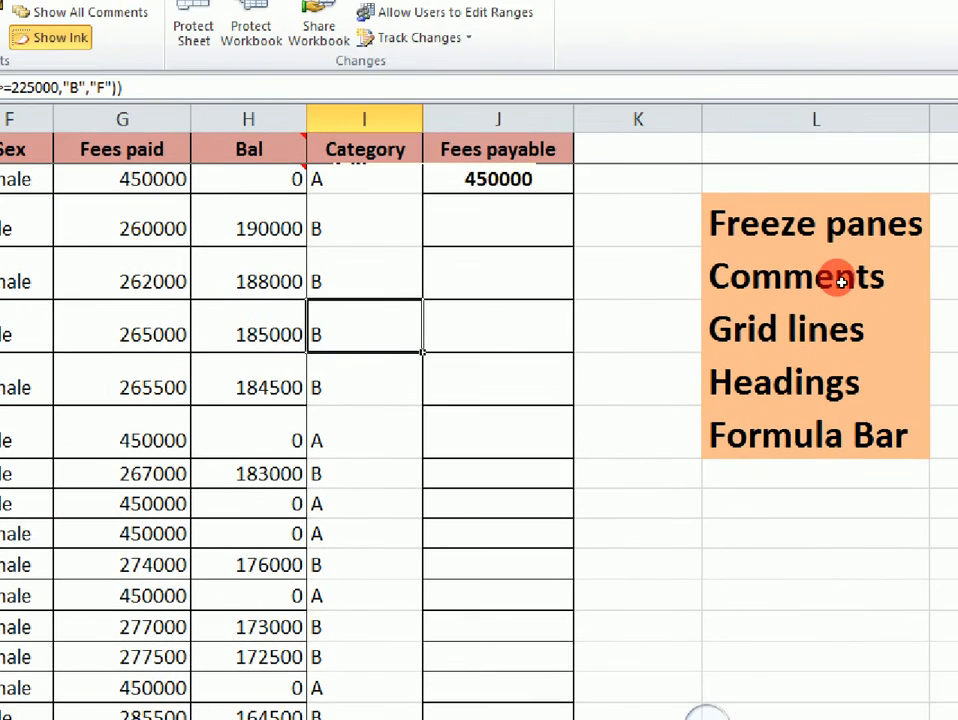
Go to the Grid lines topic in column L, hide the worksheet gridlines and inspect the blank cells in column K
{"action": "key", "text": "Right"}
{"action": "key", "text": "Right"}
{"action": "key", "text": "Right"}
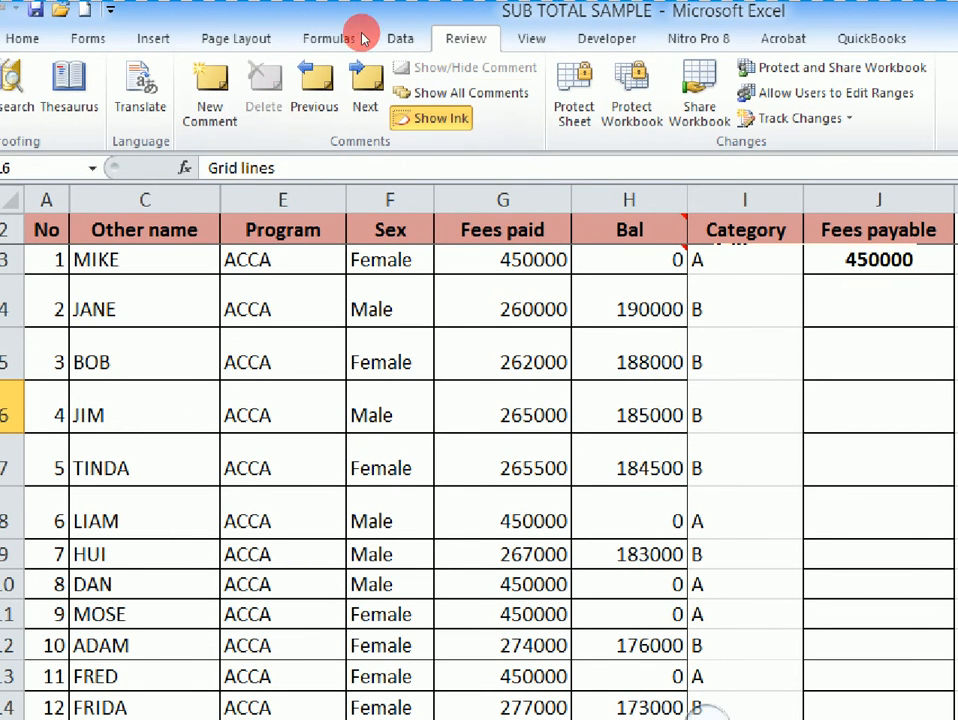
{"action": "scroll", "coordinate": [402, 21], "scroll_direction": "down", "scroll_amount": 1}
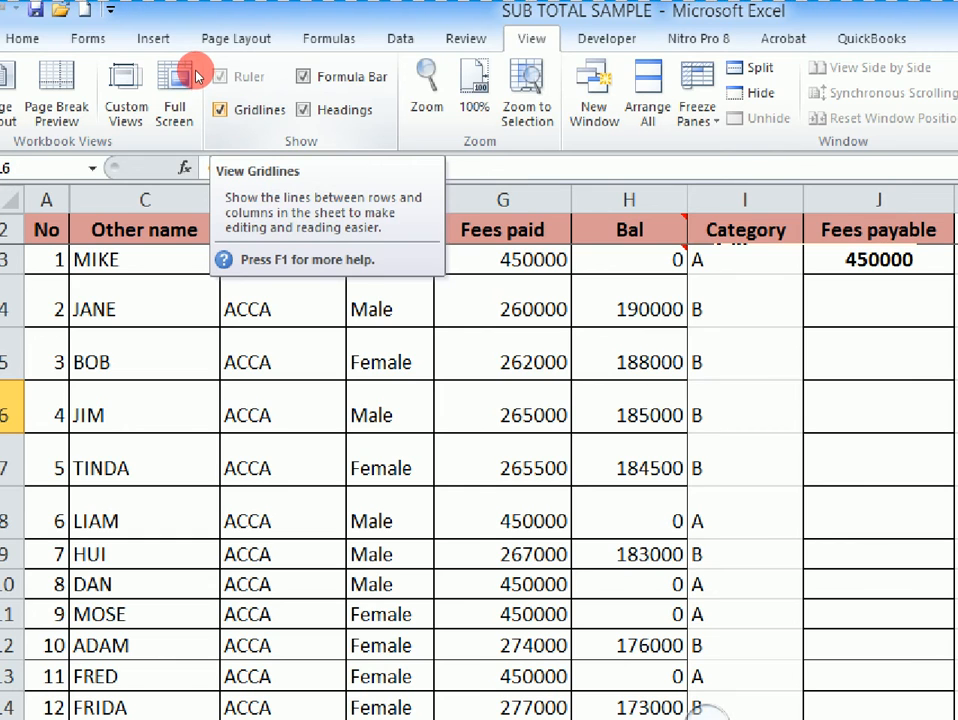
{"action": "left_click", "coordinate": [262, 112]}
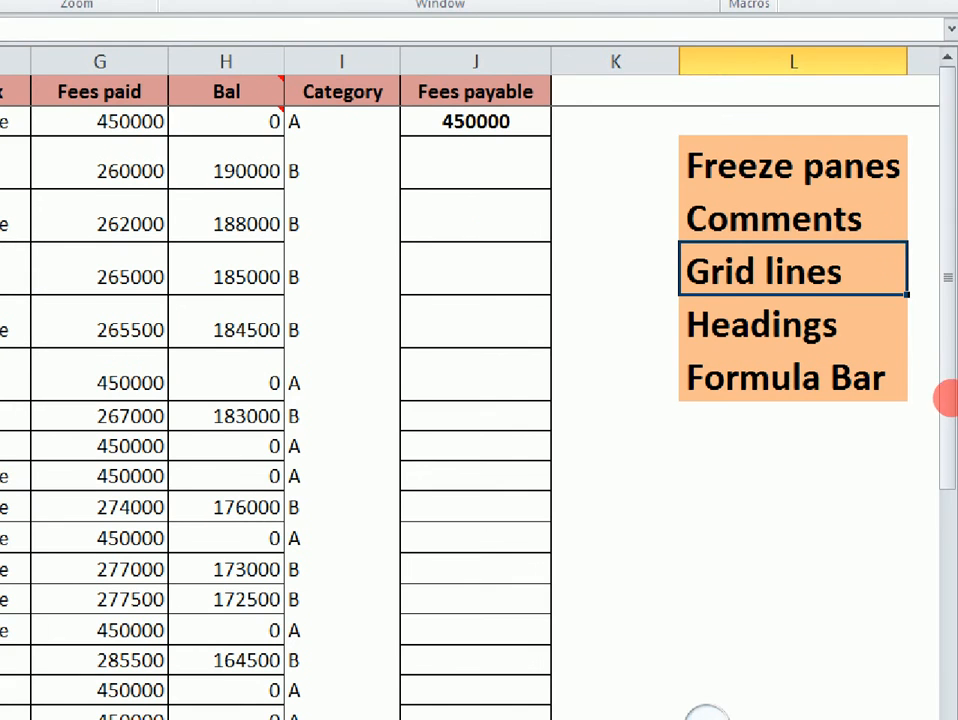
{"action": "key", "text": "Left"}
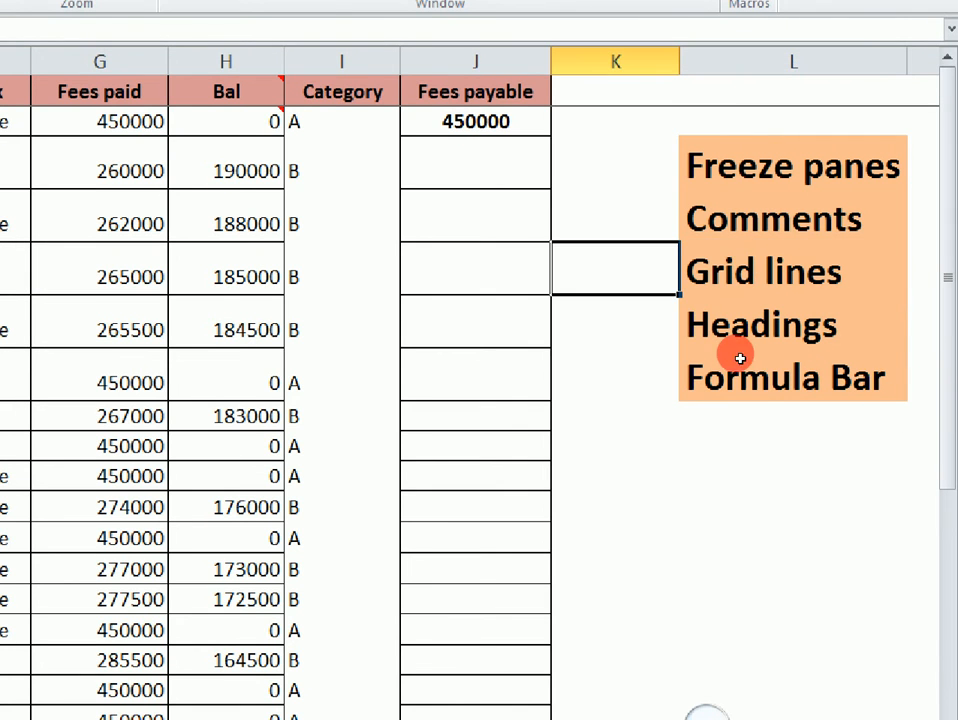
{"action": "key", "text": "Down"}
{"action": "key", "text": "Down"}
{"action": "key", "text": "Down"}
{"action": "key", "text": "Down"}
{"action": "key", "text": "Down"}
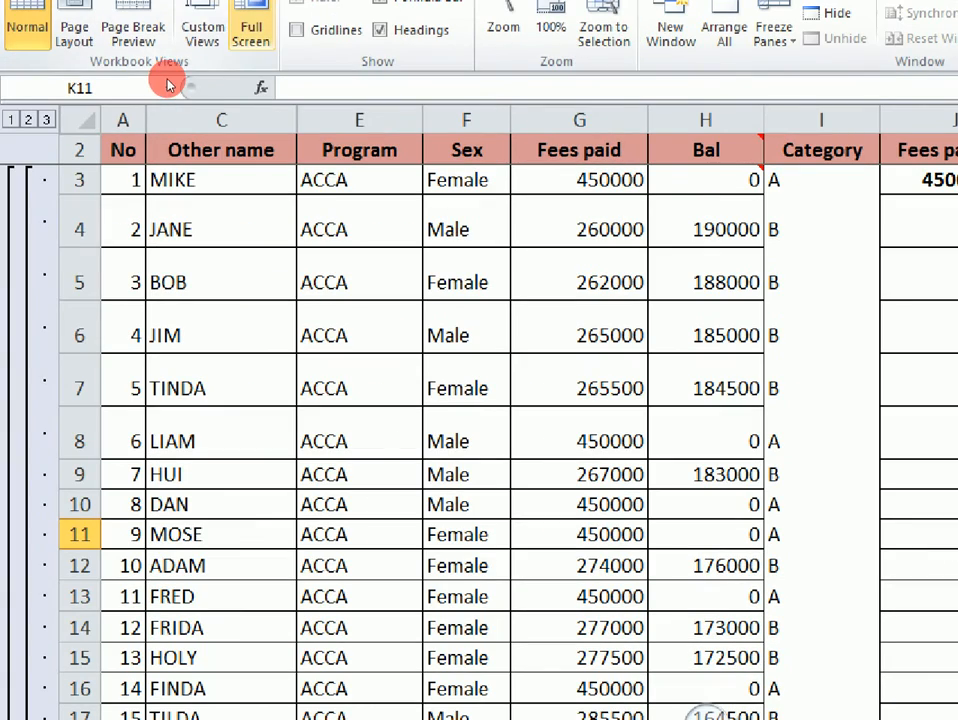
Show the gridlines again, select a block of blank cells from K10 down to row 14, and switch the gridlines off and back on
{"action": "left_click", "coordinate": [297, 30]}
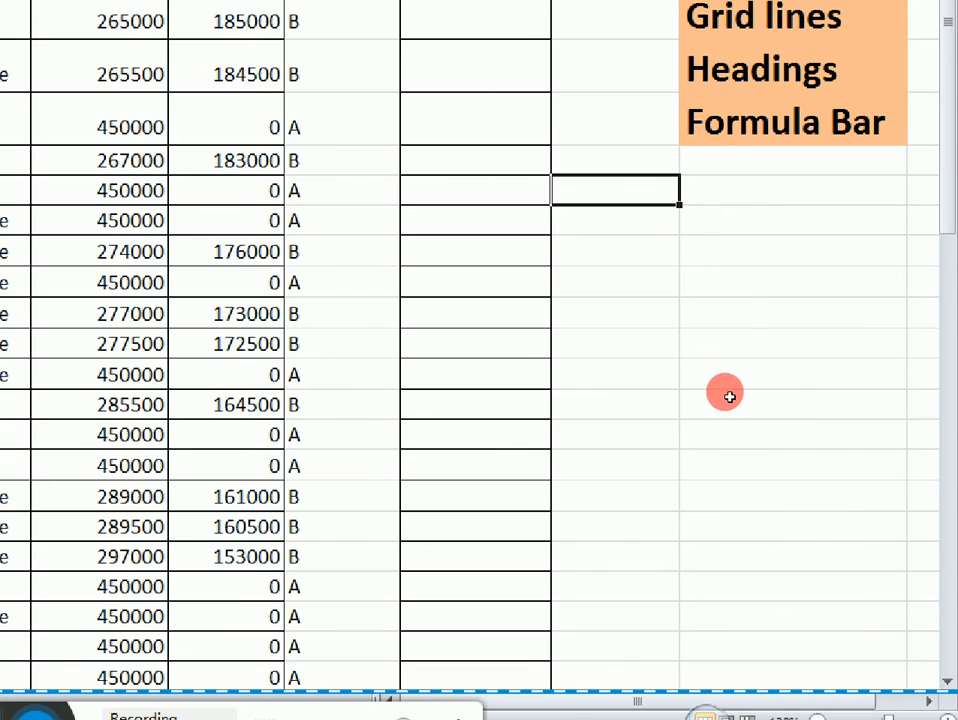
{"action": "left_click_drag", "start_coordinate": [729, 396], "coordinate": [859, 475]}
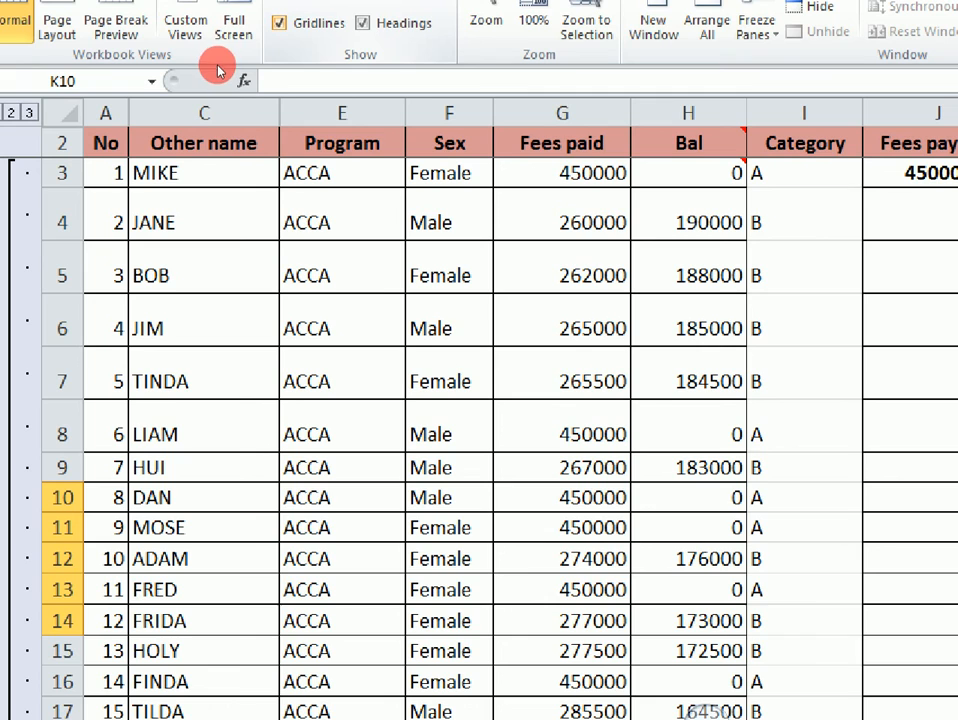
{"action": "left_click", "coordinate": [288, 7]}
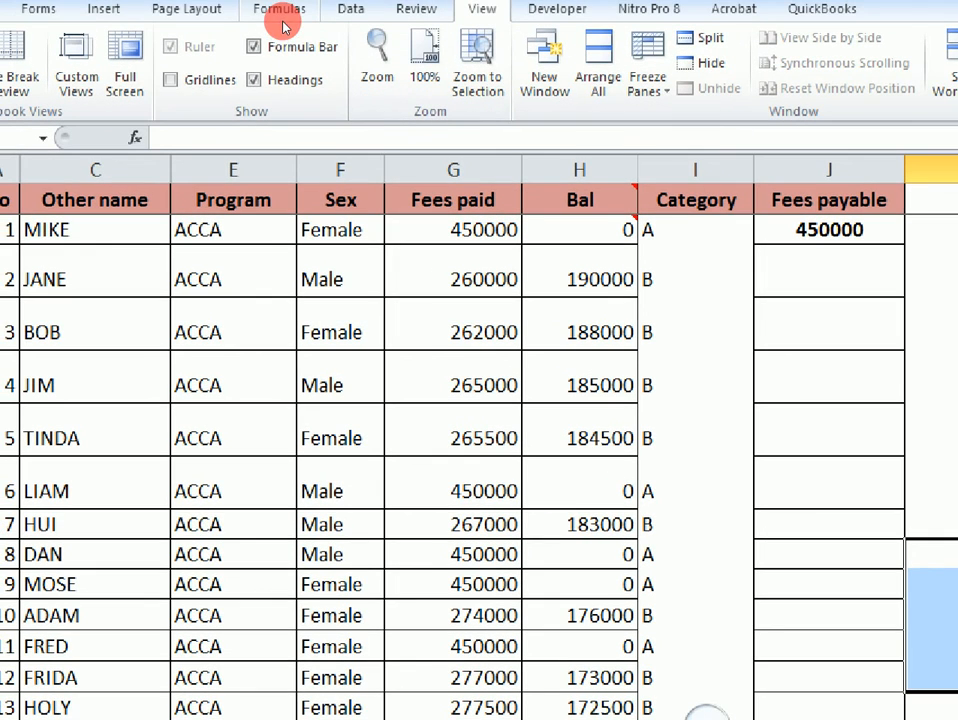
{"action": "left_click", "coordinate": [199, 79]}
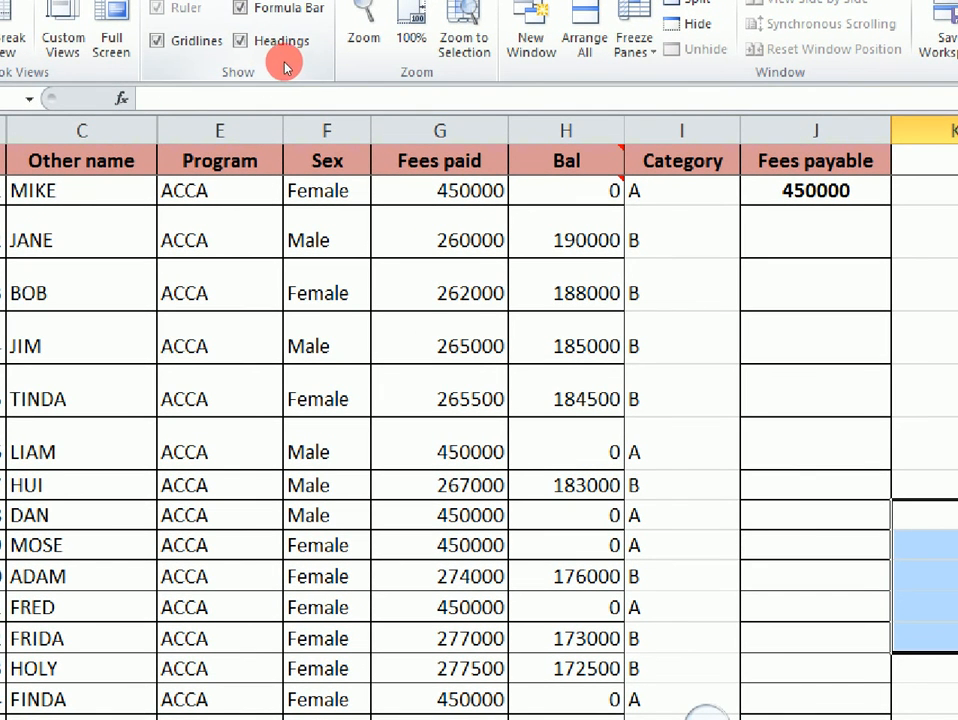
Hide the row and column headings of the sheet and show them again
{"action": "left_click", "coordinate": [251, 74]}
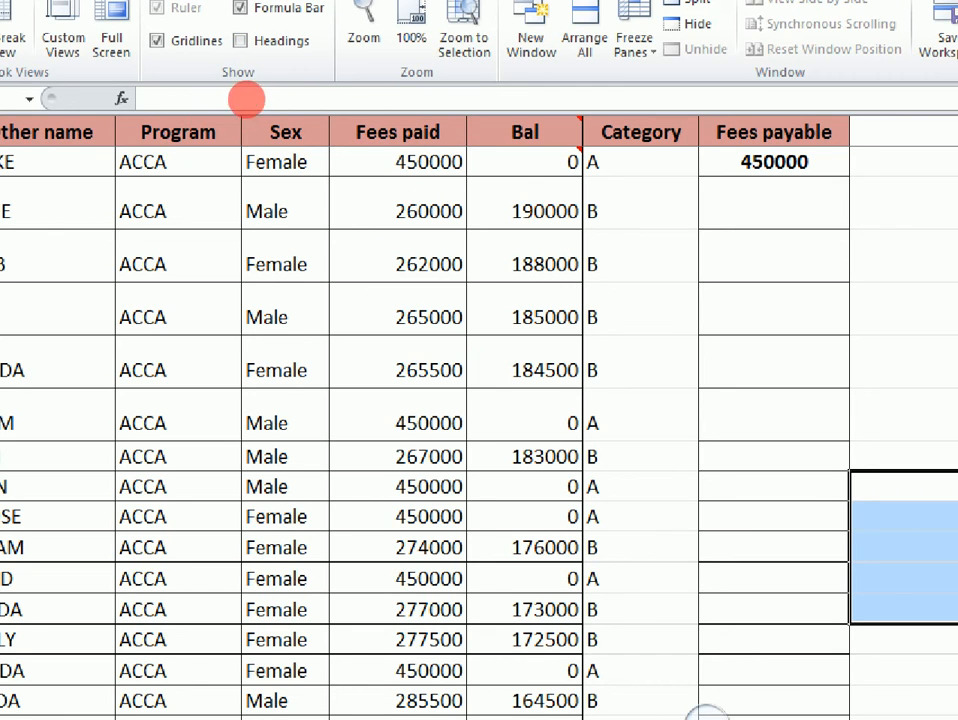
{"action": "left_click", "coordinate": [256, 74]}
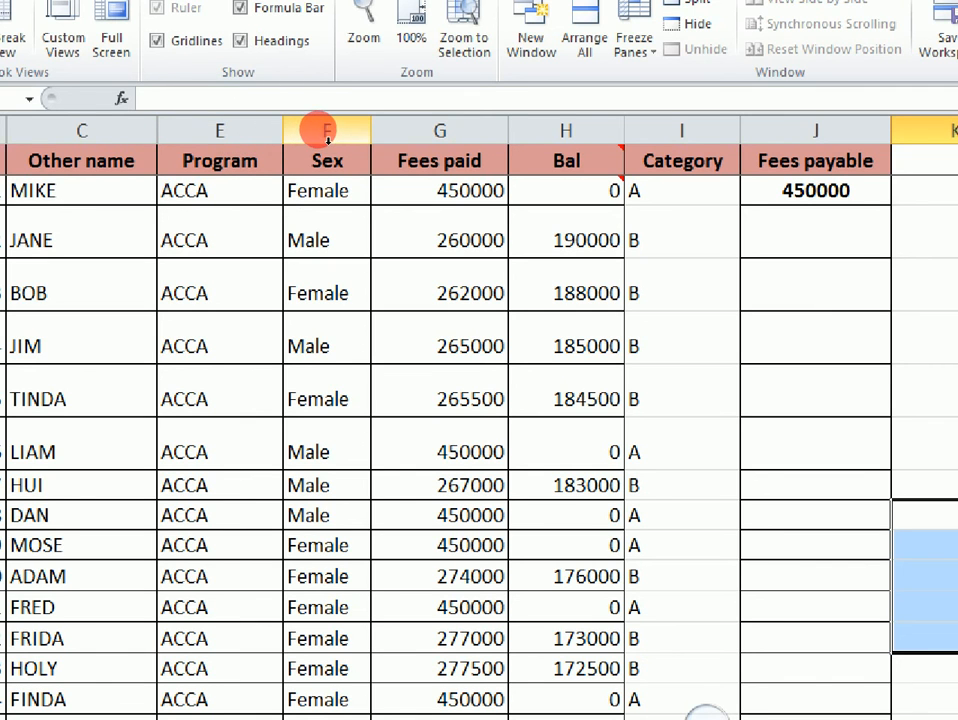
Toggle the row and column headings off and back on once more, and do the same with the formula bar
{"action": "left_click", "coordinate": [250, 41]}
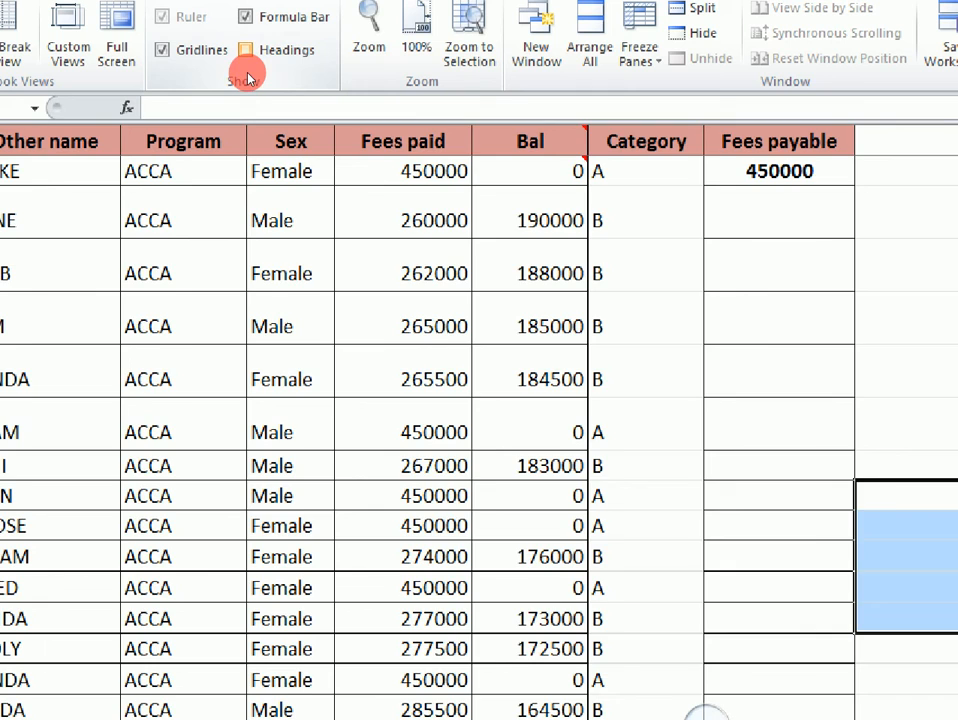
{"action": "left_click", "coordinate": [248, 72]}
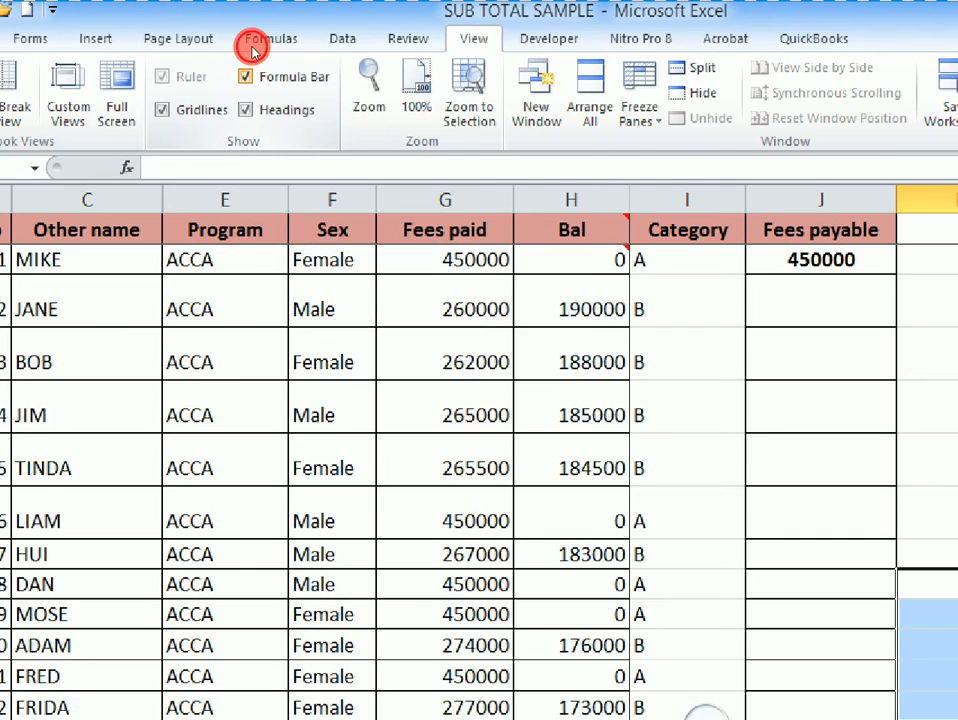
{"action": "left_click", "coordinate": [245, 76]}
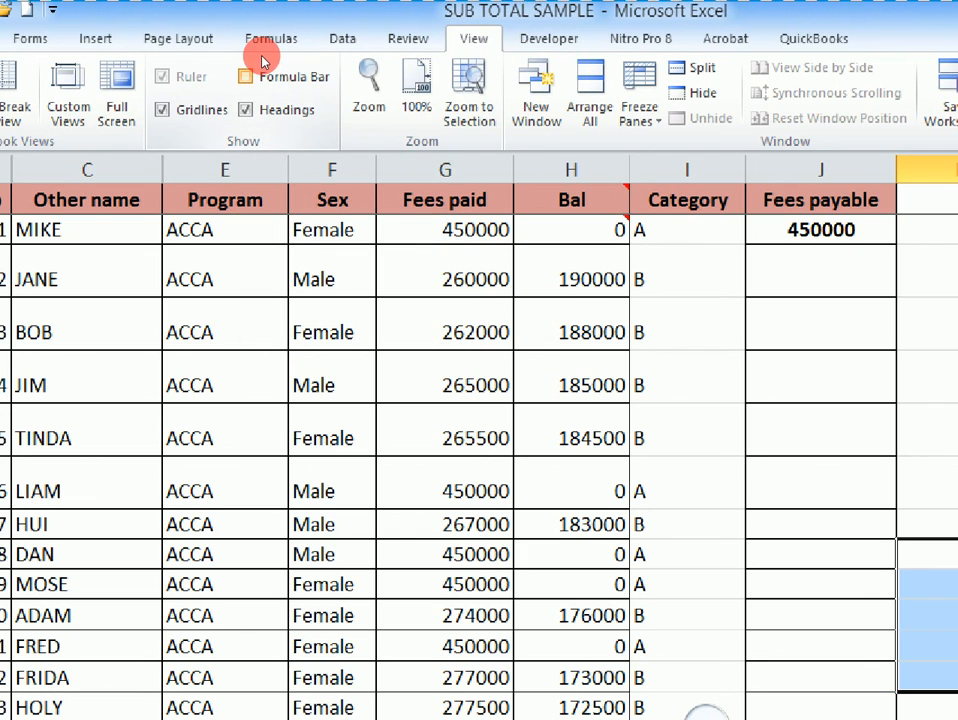
{"action": "left_click", "coordinate": [257, 58]}
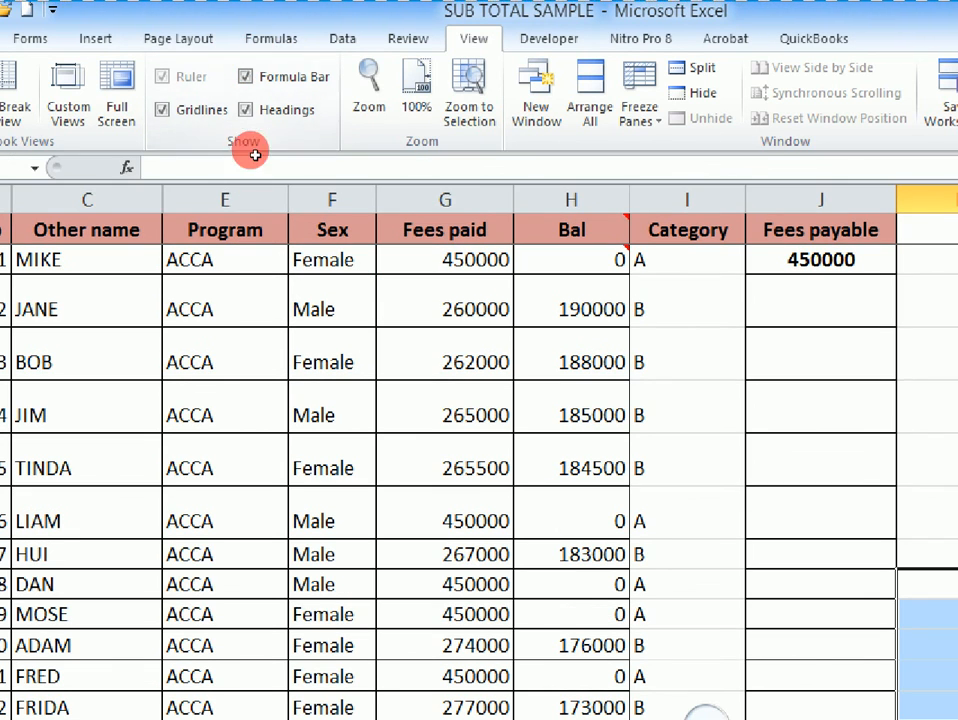
Select the first student's balance cell H3 to show its formula, and hide the formula bar
{"action": "left_click", "coordinate": [571, 259]}
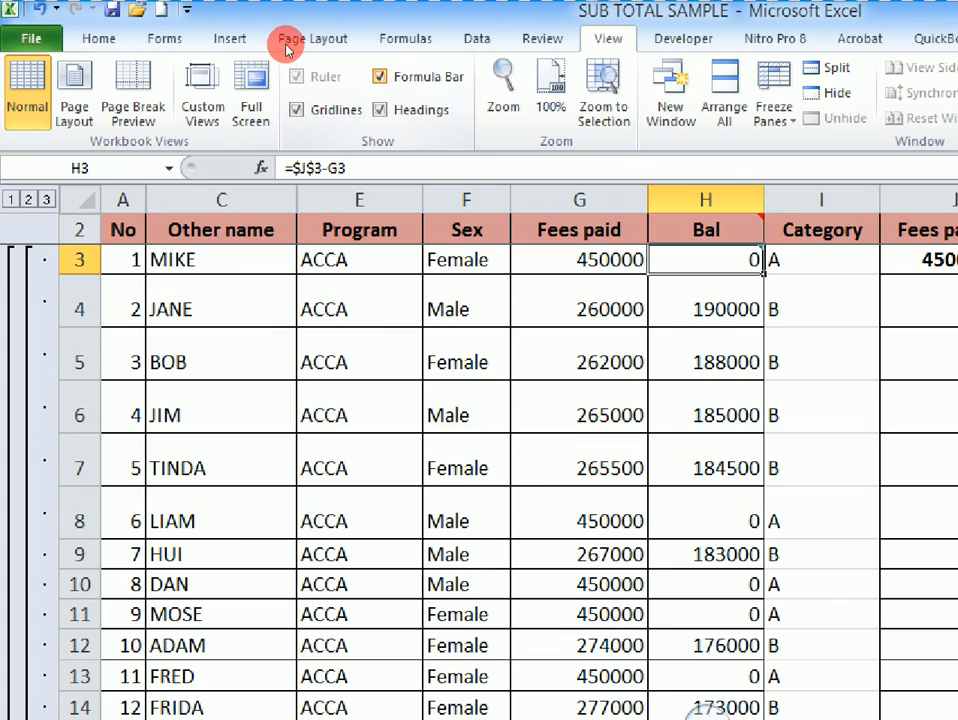
{"action": "left_click", "coordinate": [381, 77]}
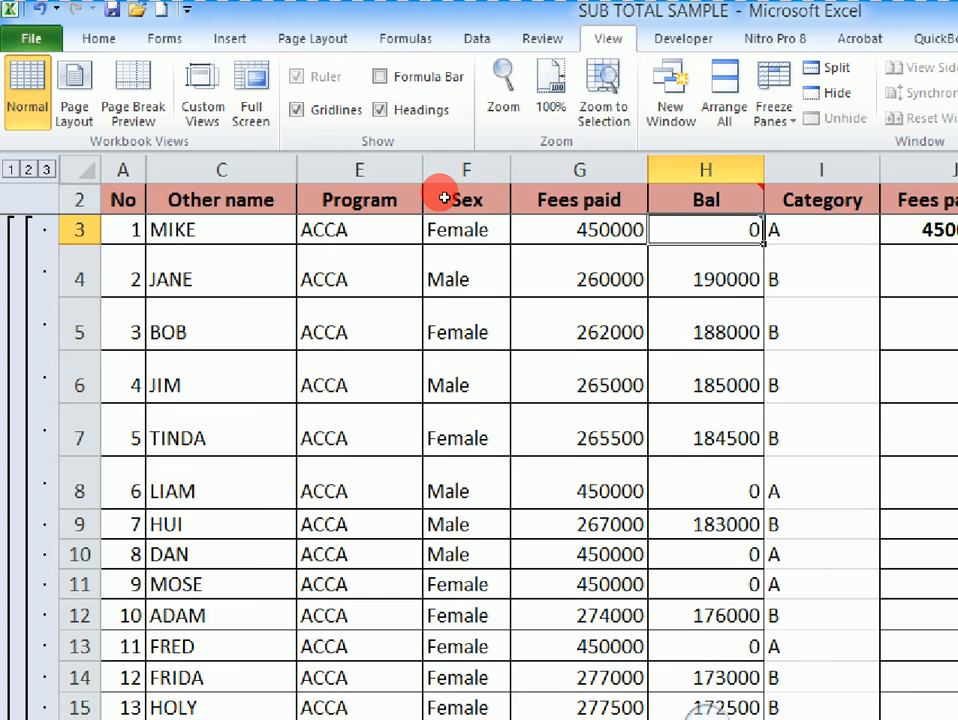
{"action": "mouse_move", "coordinate": [457, 166]}
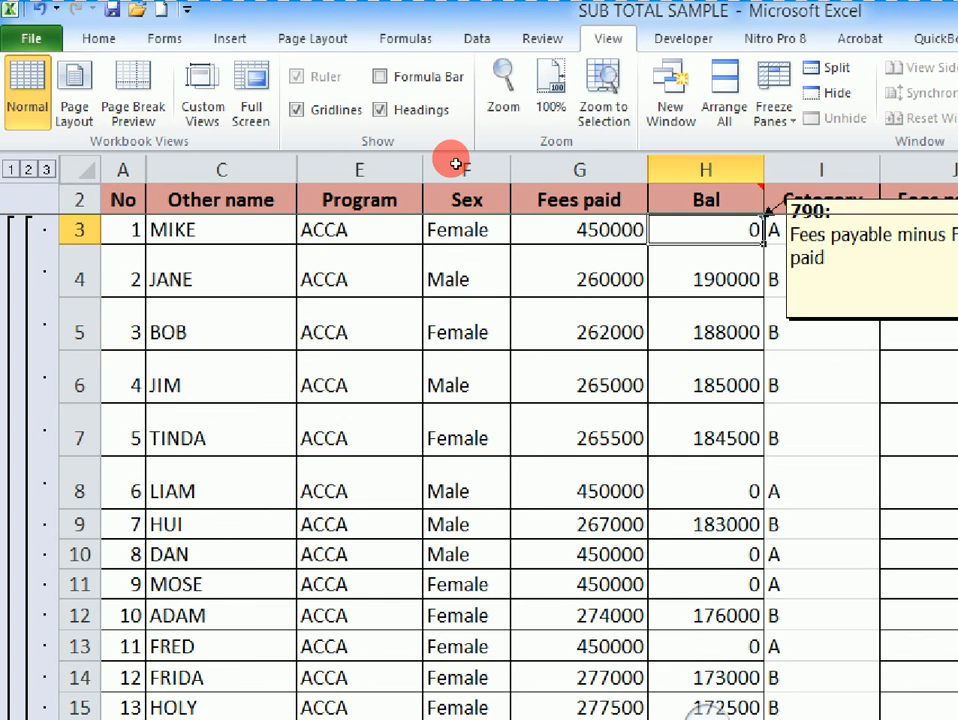